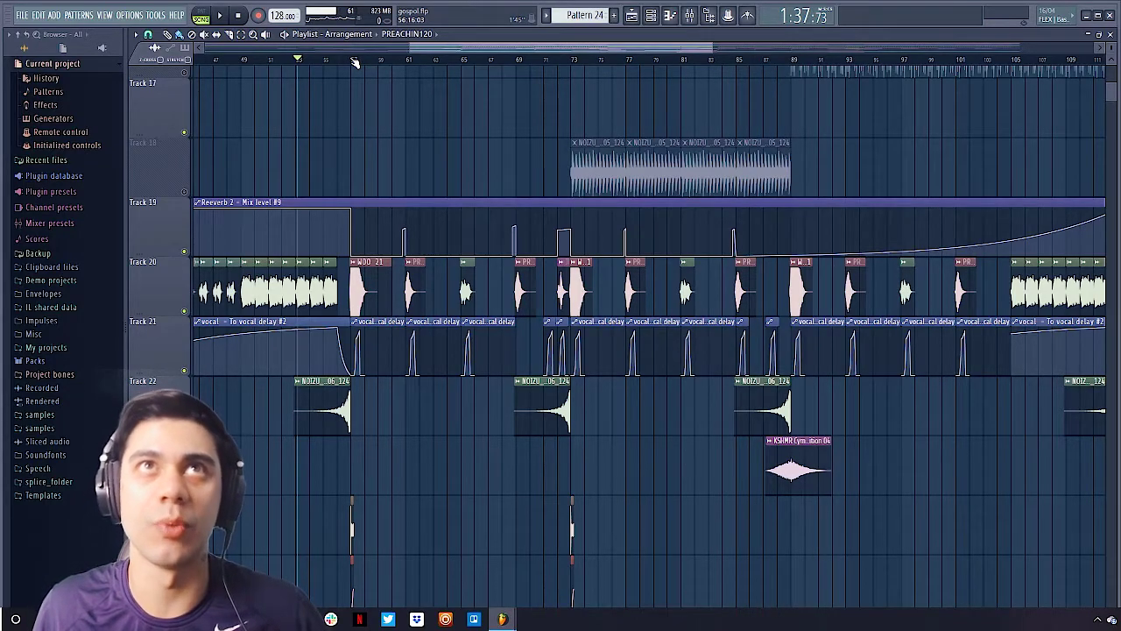
- Play back the vocal chops on Track 20 from bars 57, 61 and 65
{"action": "left_click", "coordinate": [355, 61]}
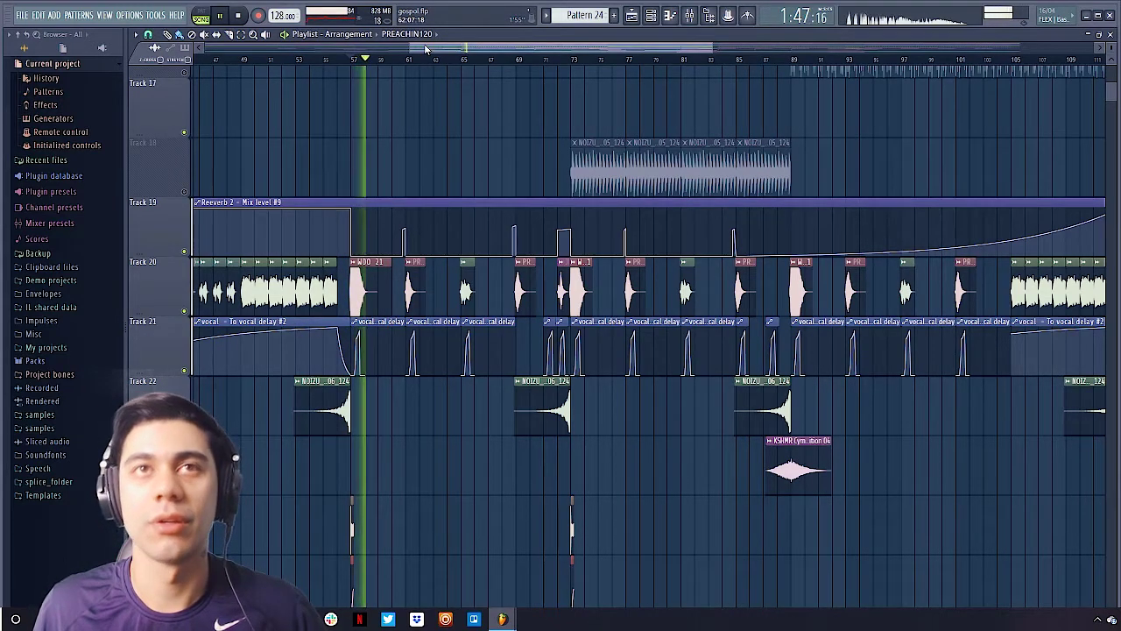
{"action": "key", "text": "space"}
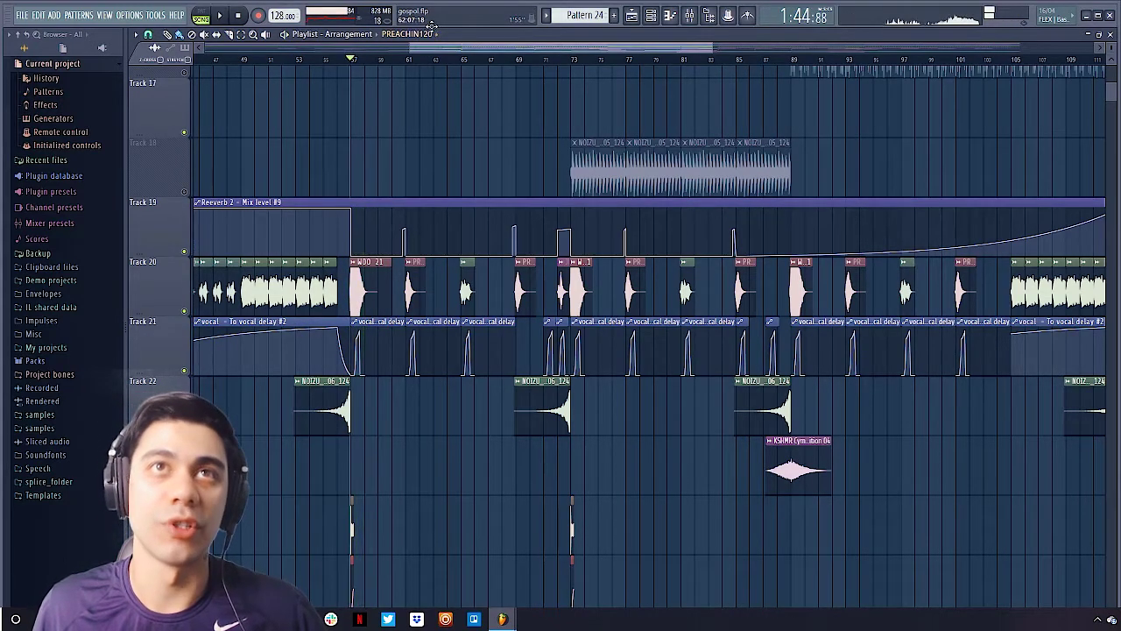
{"action": "left_click", "coordinate": [409, 66]}
{"action": "key", "text": "space"}
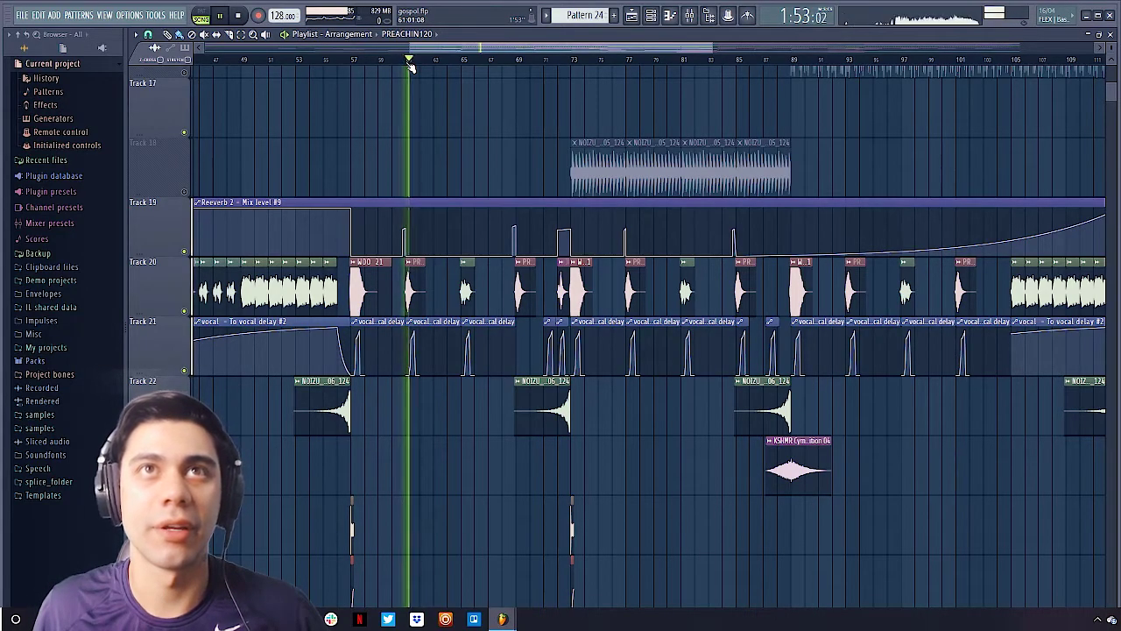
{"action": "key", "text": "space"}
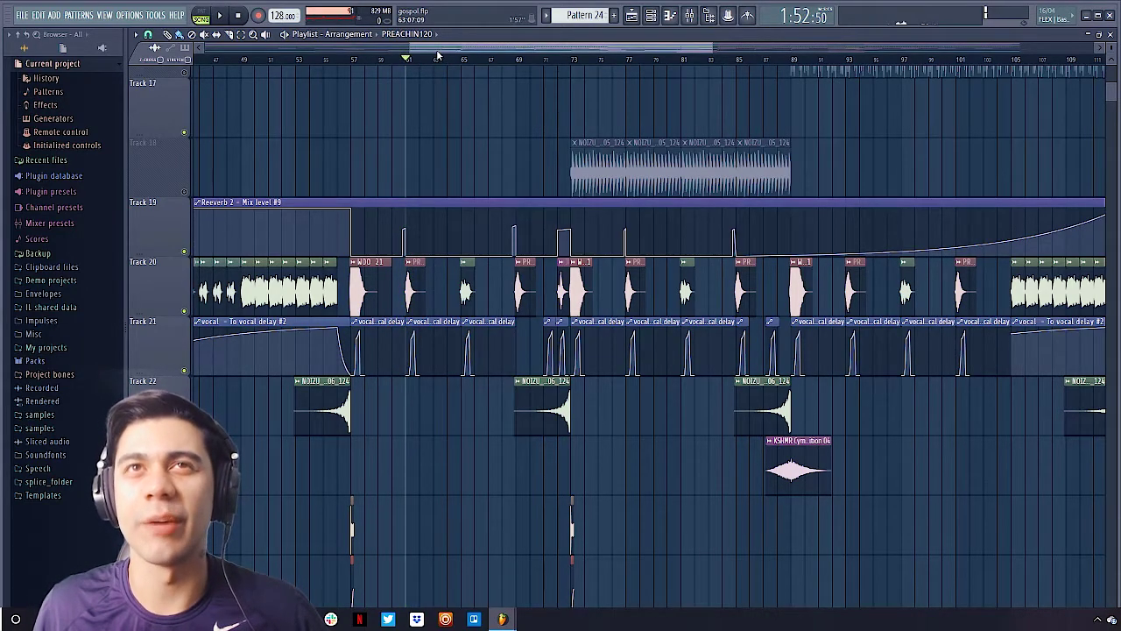
{"action": "left_click", "coordinate": [464, 63]}
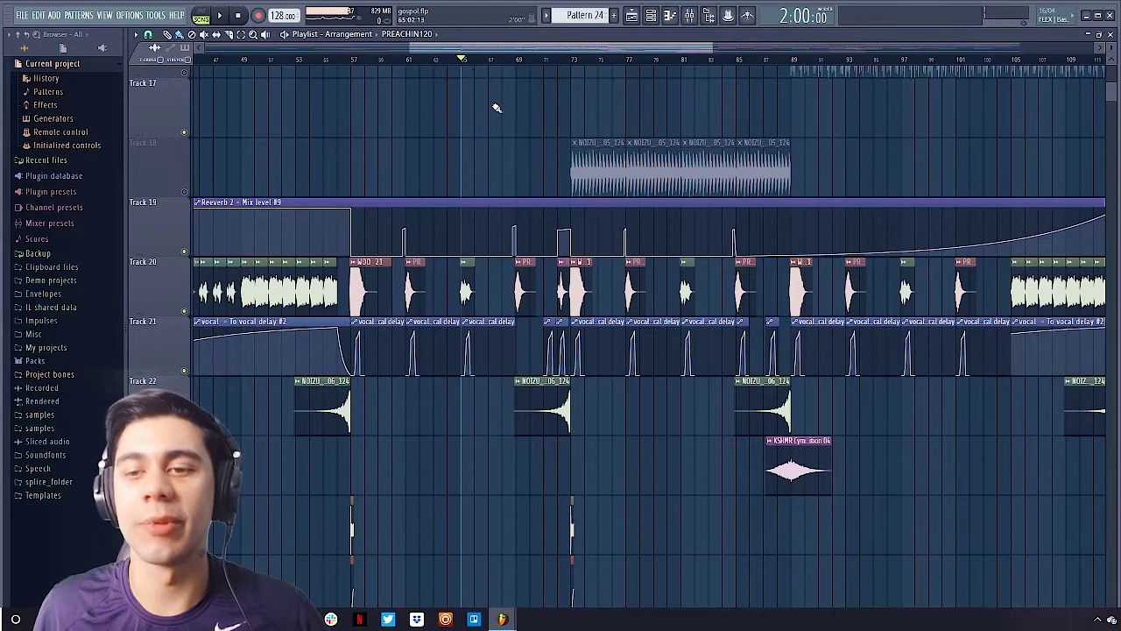
{"action": "key", "text": "space"}
{"action": "key", "text": "space"}
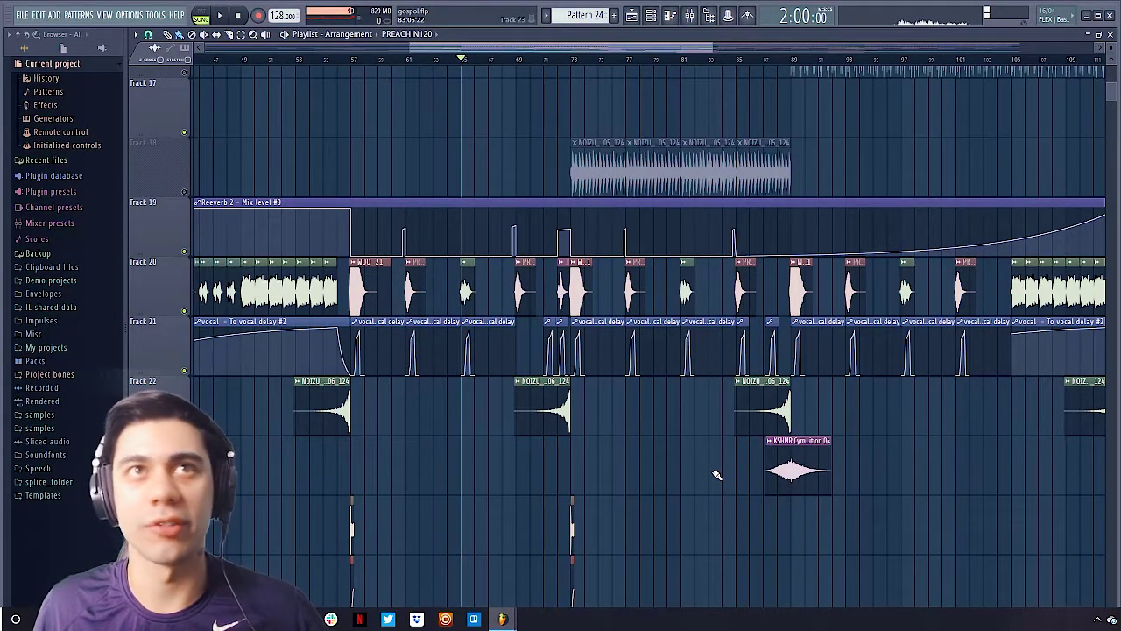
- Play back the repeated vocal clips of the build-up on Track 20 from bar 41
{"action": "right_click", "coordinate": [414, 331], "text": "ctrl"}
{"action": "left_click_drag", "start_coordinate": [379, 306], "coordinate": [536, 417]}
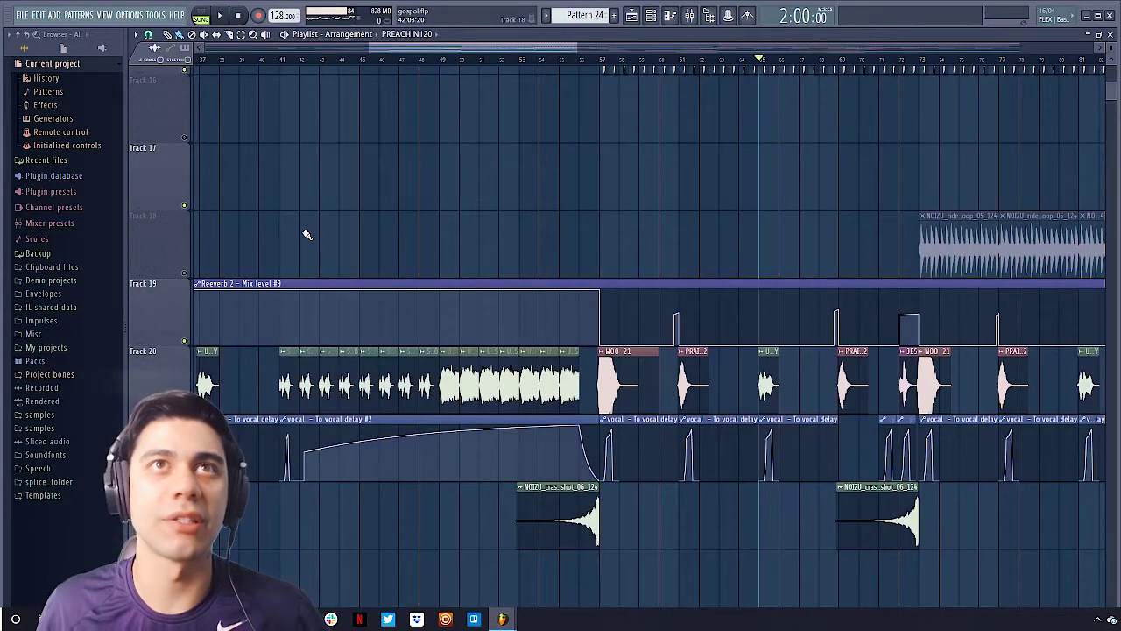
{"action": "right_click", "coordinate": [368, 475], "text": "ctrl"}
{"action": "left_click", "coordinate": [184, 497]}
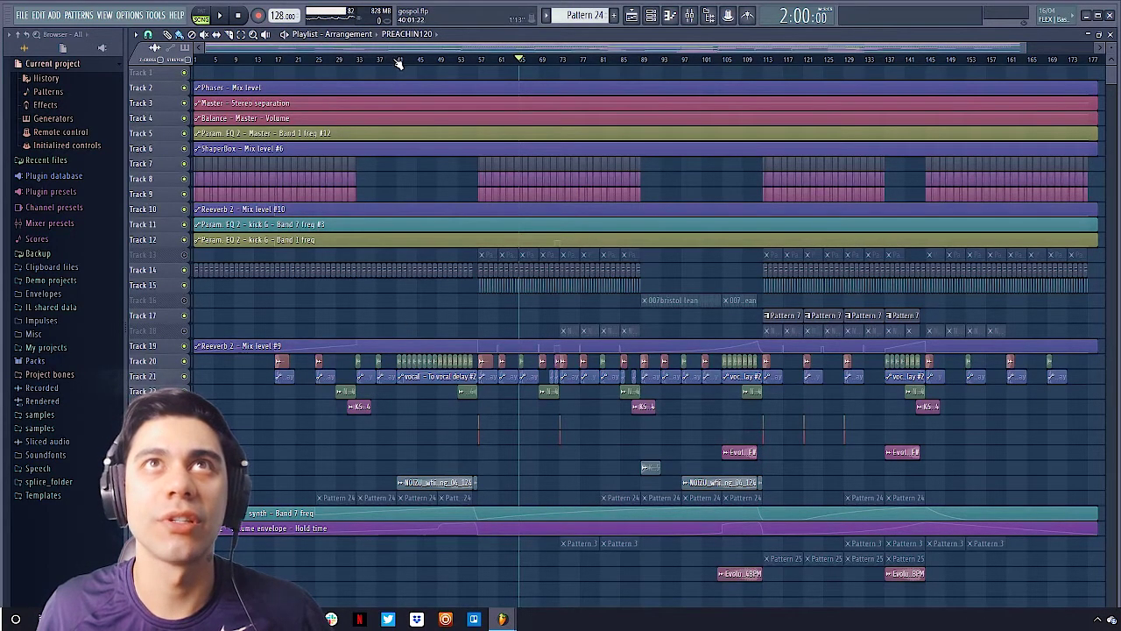
{"action": "left_click", "coordinate": [399, 66]}
{"action": "key", "text": "space"}
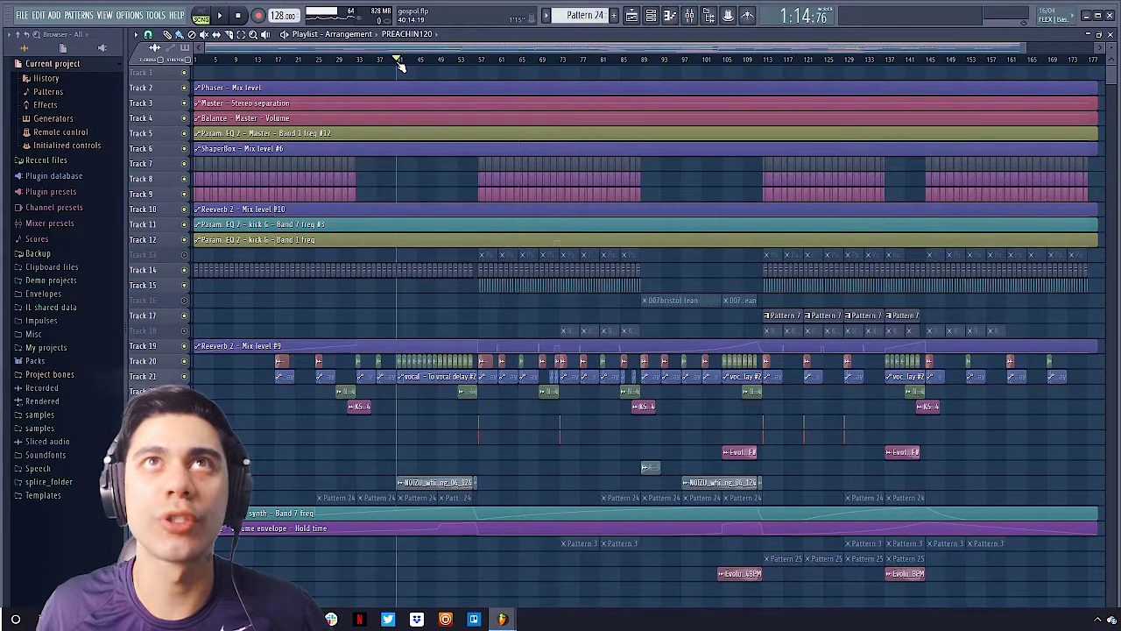
{"action": "key", "text": "space"}
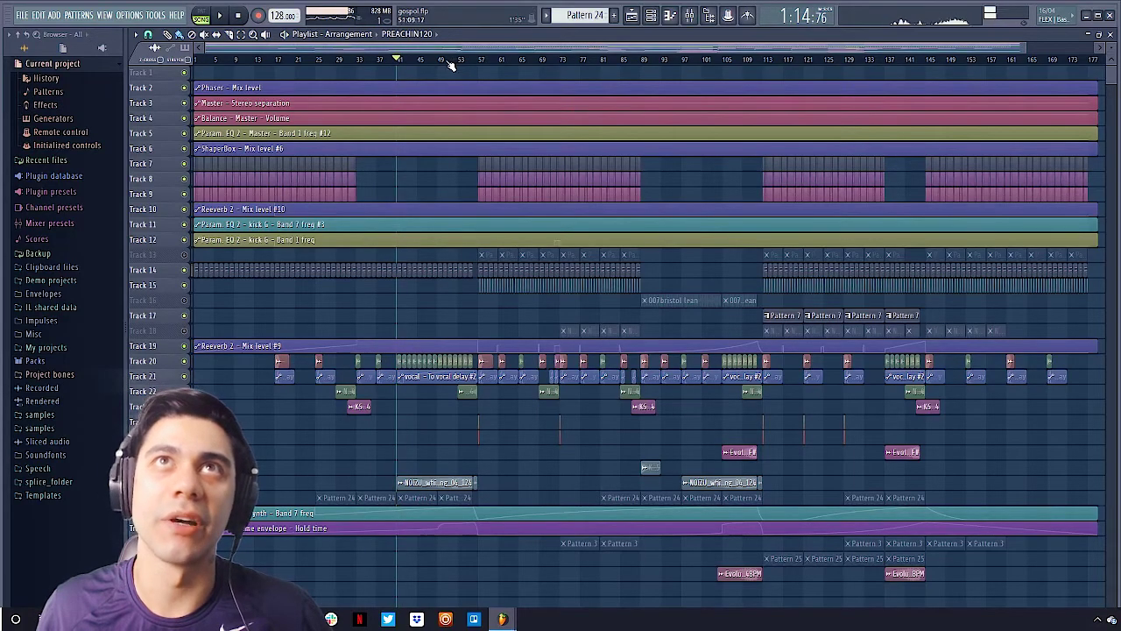
- Play back the denser vocal section of the build-up from about bar 49
{"action": "left_click_drag", "start_coordinate": [370, 274], "coordinate": [557, 448], "text": "ctrl"}
{"action": "left_click", "coordinate": [512, 61]}
{"action": "key", "text": "space"}
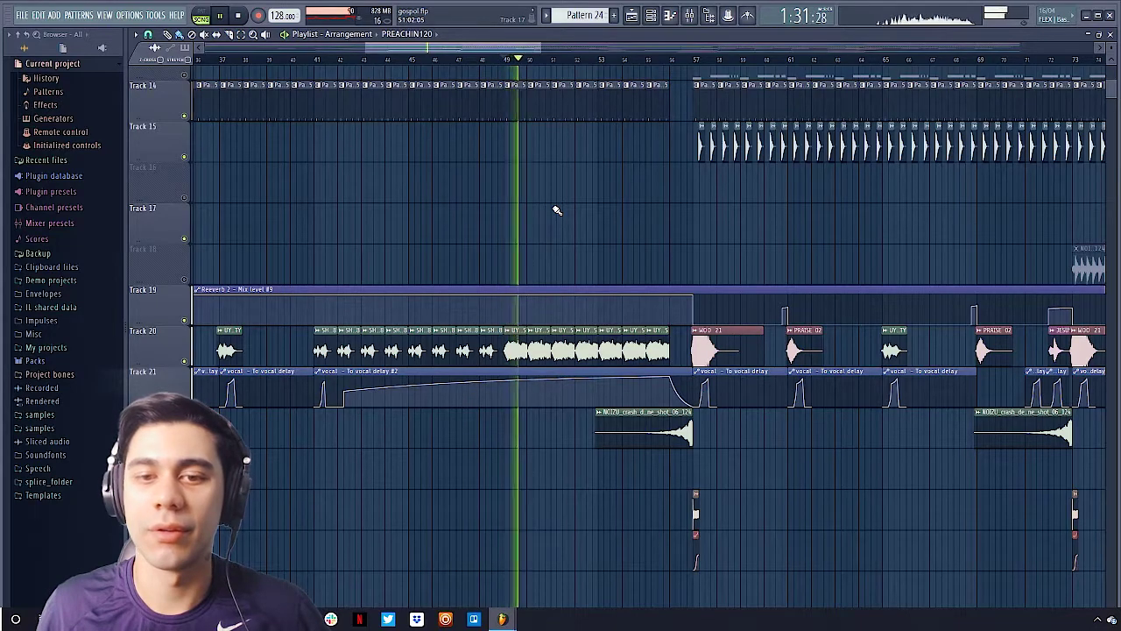
{"action": "key", "text": "space"}
{"action": "right_click", "coordinate": [557, 210], "text": "ctrl"}
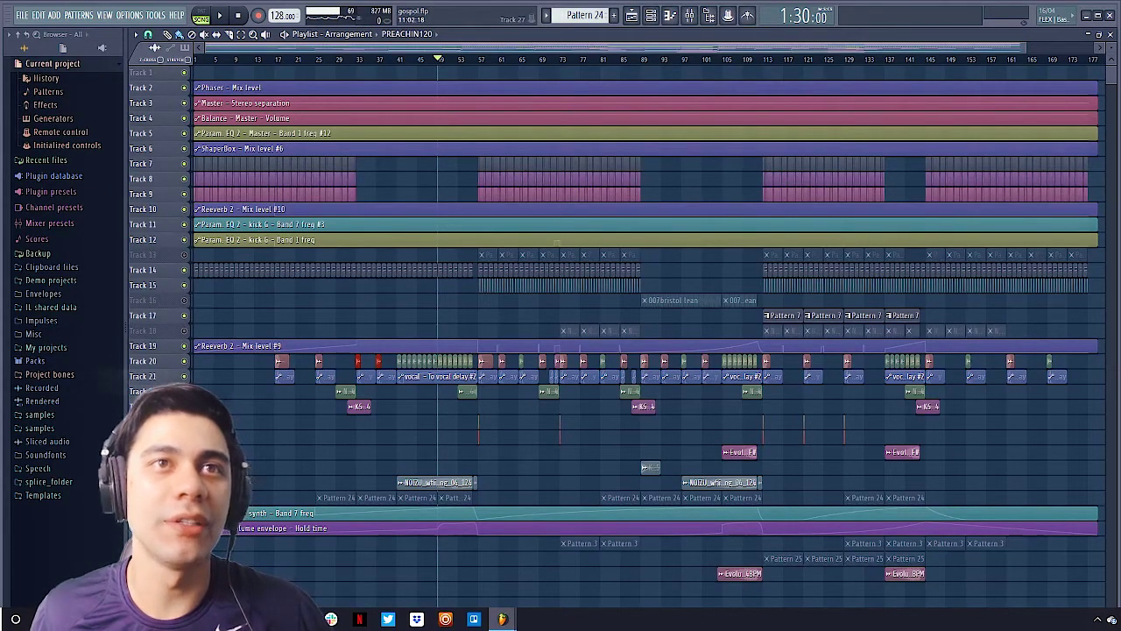
- Unmute the track holding the Pattern 24 clips and open Pattern 24 in the 3x Osc piano roll
{"action": "left_click_drag", "start_coordinate": [326, 397], "coordinate": [579, 596]}
{"action": "right_click", "coordinate": [277, 250], "text": "ctrl"}
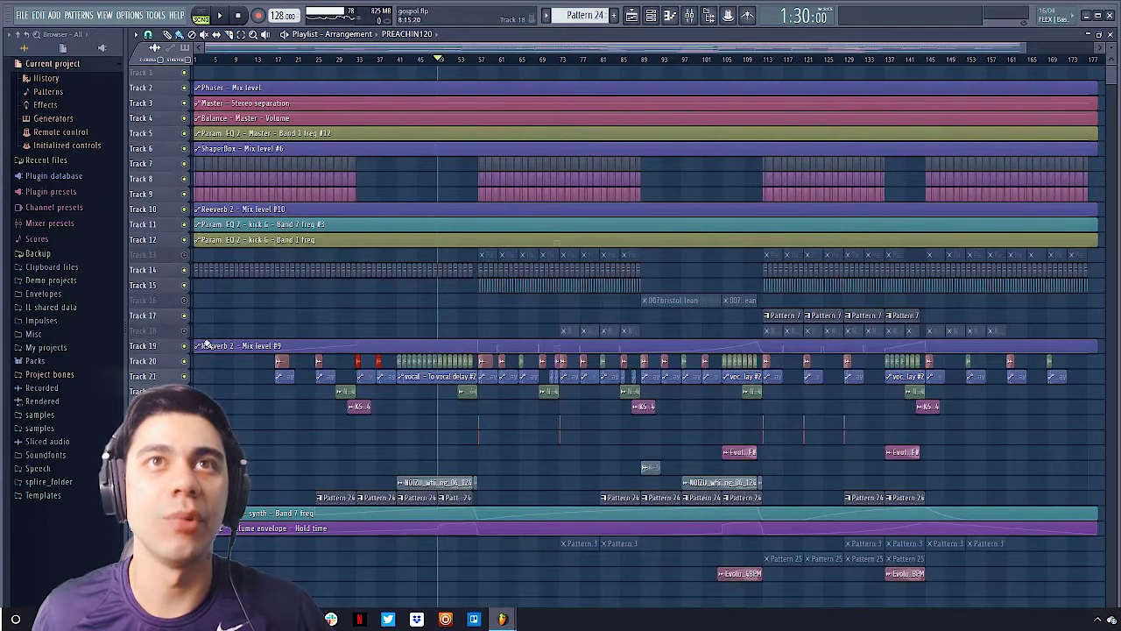
{"action": "left_click", "coordinate": [184, 361]}
{"action": "left_click_drag", "start_coordinate": [322, 386], "coordinate": [617, 562]}
{"action": "left_click_drag", "start_coordinate": [340, 288], "coordinate": [675, 529]}
{"action": "double_click", "coordinate": [512, 307]}
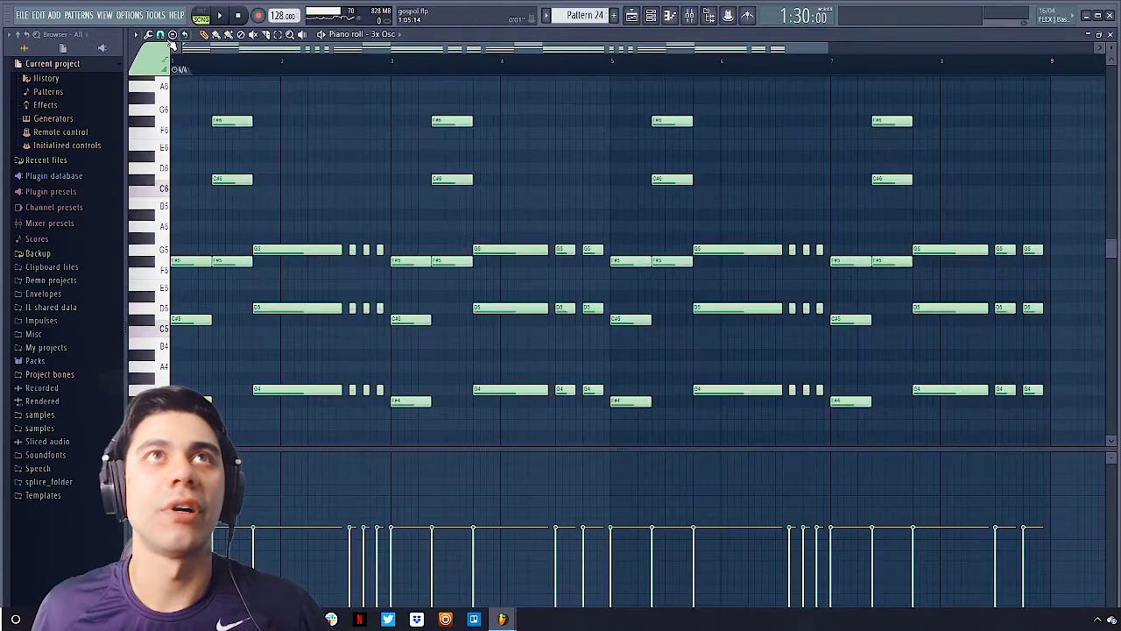
- Set playback to pattern mode and listen to Pattern 24's stacked notes in the piano roll
{"action": "left_click", "coordinate": [201, 15]}
{"action": "key", "text": "space"}
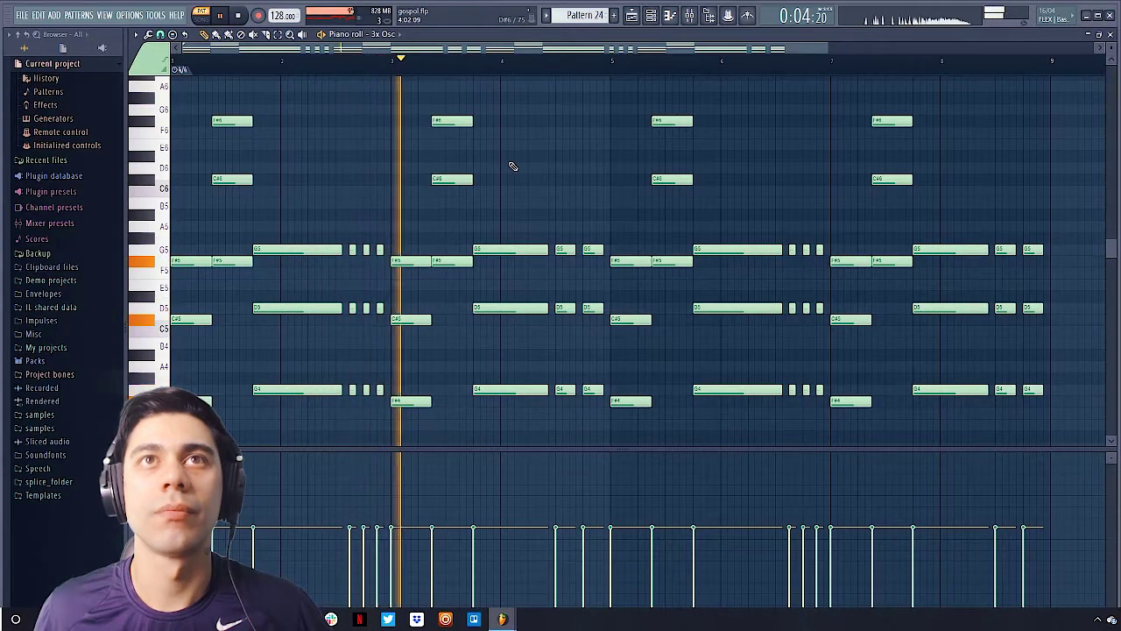
{"action": "key", "text": "space"}
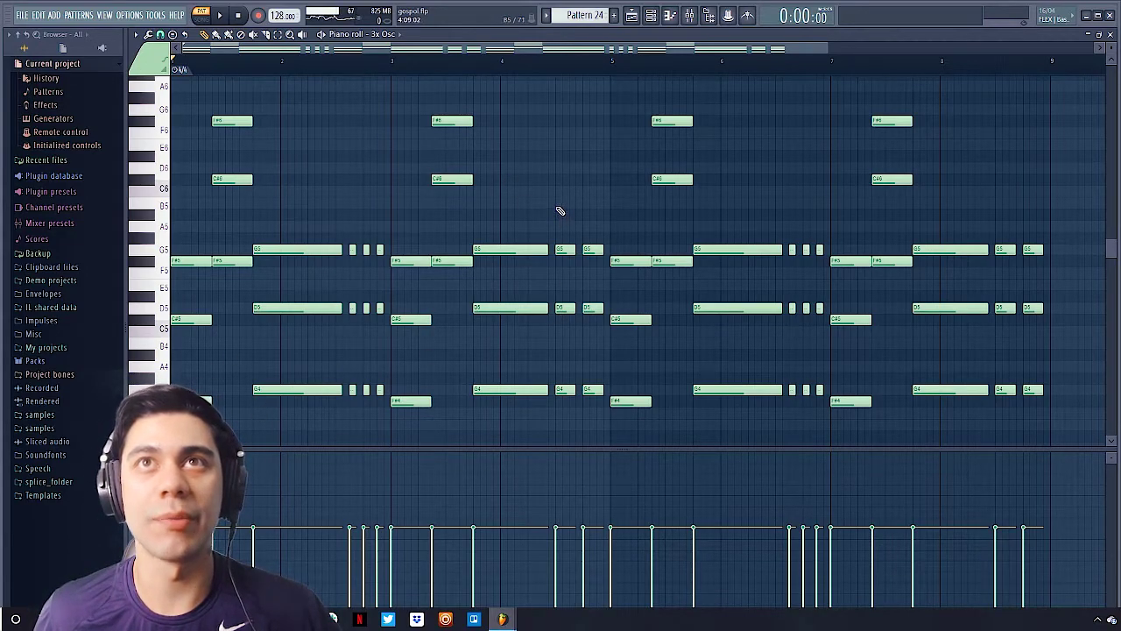
- Switch to the other open FL Studio window containing the gospol v6.flp project
{"action": "mouse_move", "coordinate": [500, 622]}
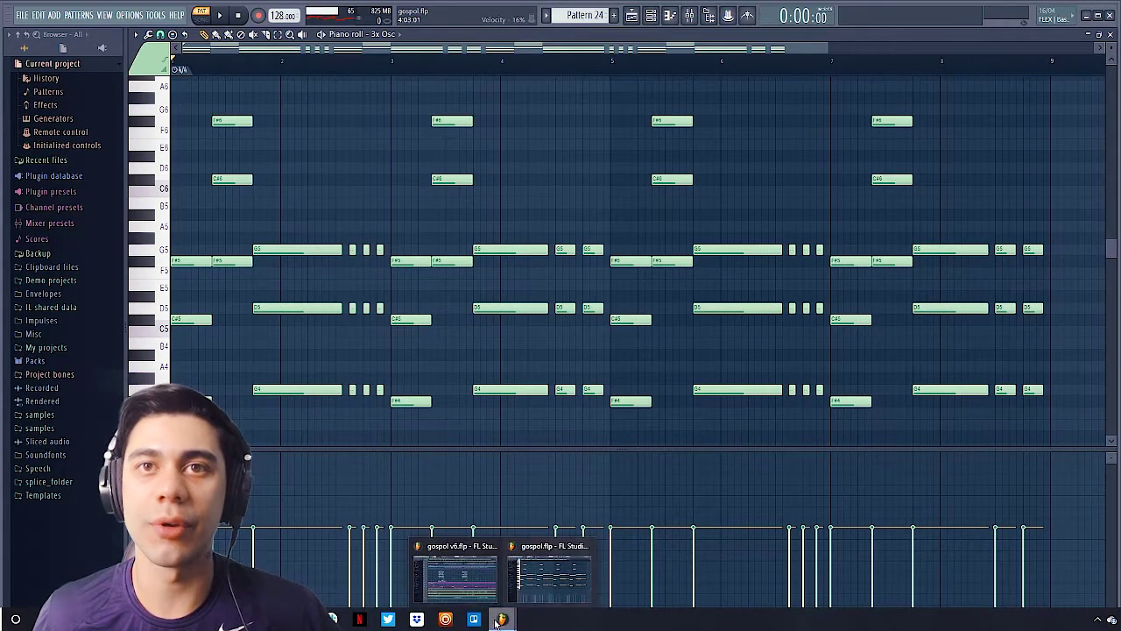
{"action": "left_click", "coordinate": [477, 593]}
{"action": "left_click", "coordinate": [477, 593]}
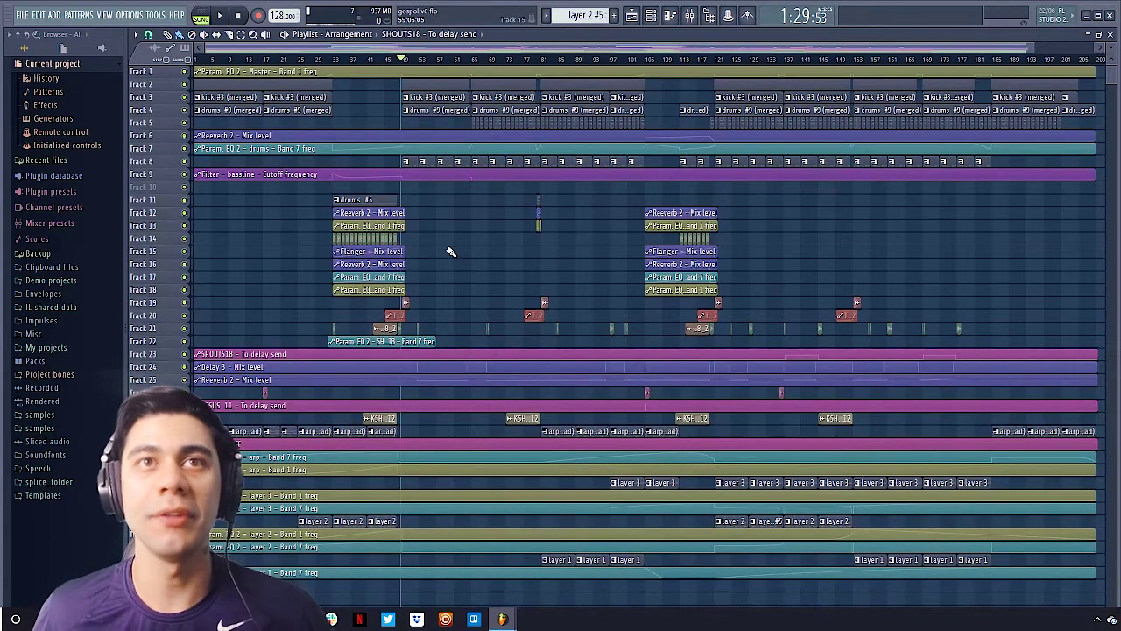
- Select the short vocal clip just before bar 53 on Track 21 and play the drop from bar 49
{"action": "left_click_drag", "start_coordinate": [367, 95], "coordinate": [617, 412]}
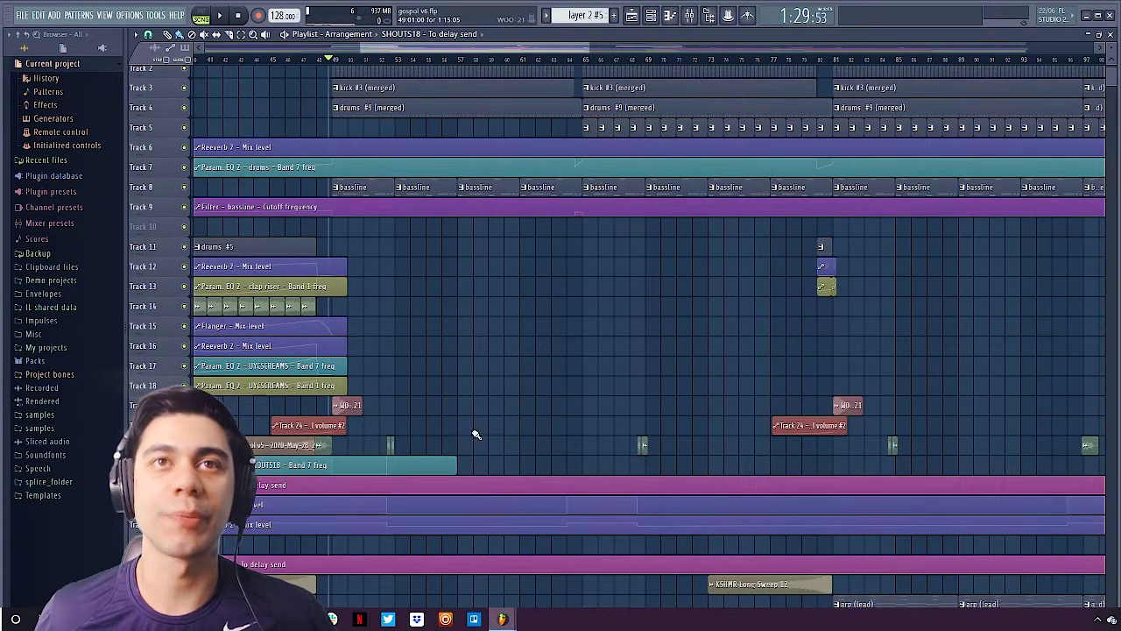
{"action": "left_click", "coordinate": [389, 445]}
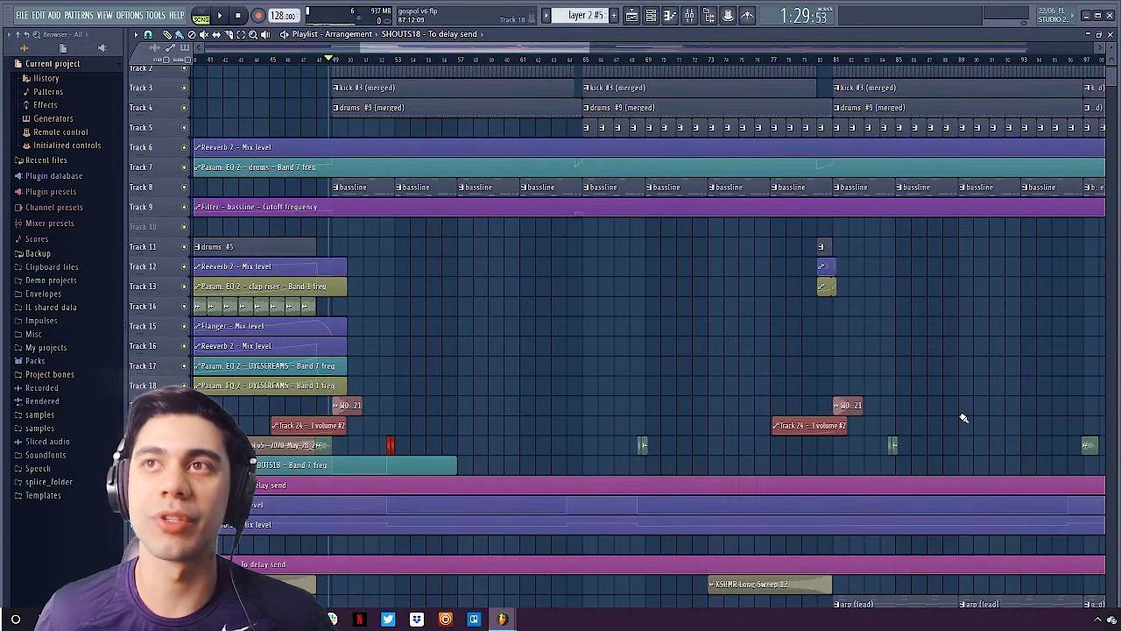
{"action": "right_click", "coordinate": [531, 400], "text": "ctrl"}
{"action": "left_click_drag", "start_coordinate": [312, 169], "coordinate": [658, 404]}
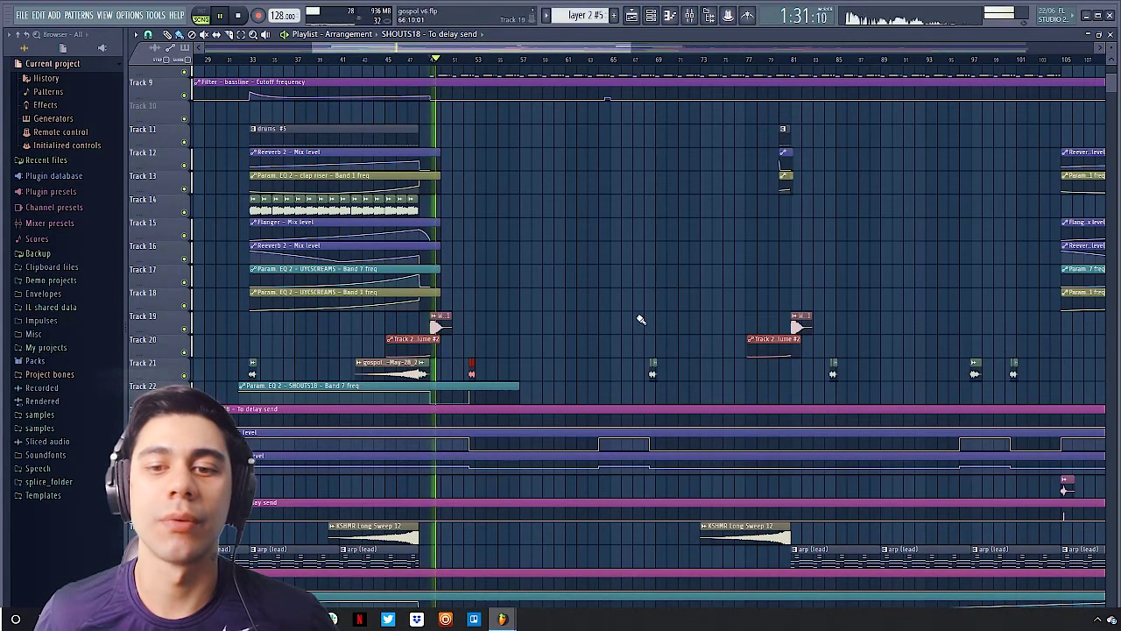
{"action": "key", "text": "space"}
- Open the first bassline clip on Track 8 in the piano roll and play it in pattern mode
{"action": "scroll", "coordinate": [598, 303], "scroll_direction": "up", "scroll_amount": 3}
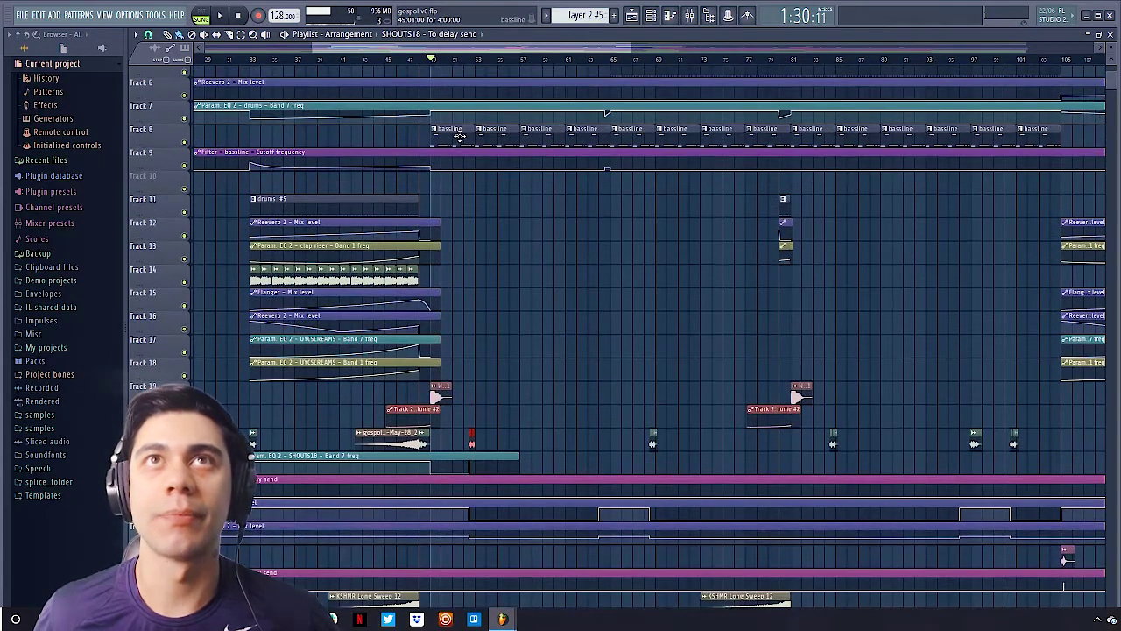
{"action": "double_click", "coordinate": [450, 139]}
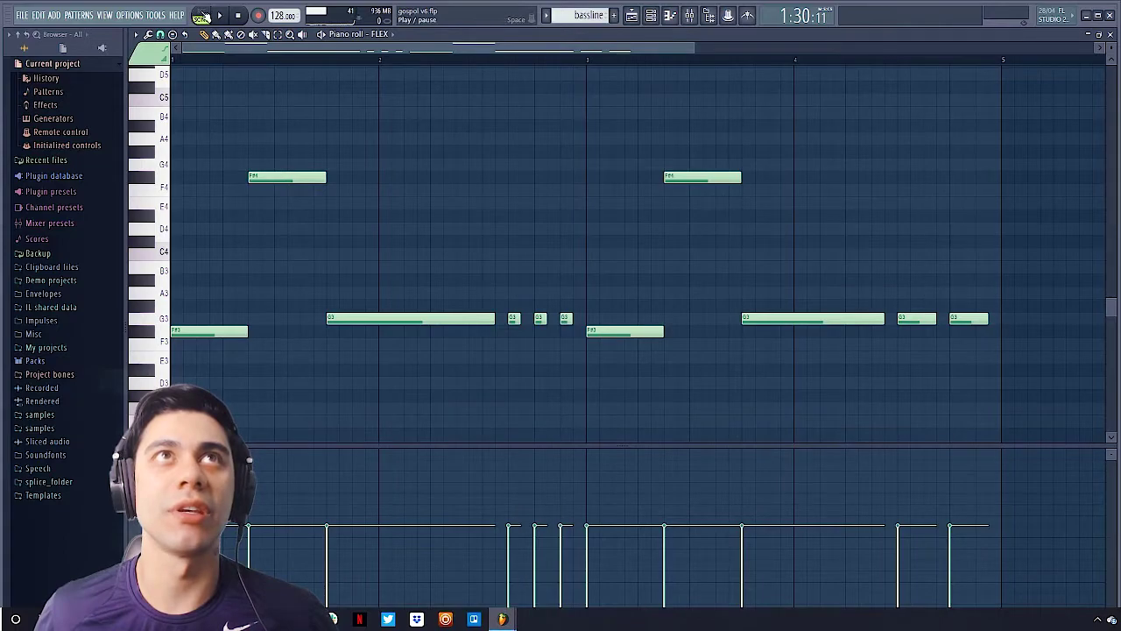
{"action": "key", "text": "space"}
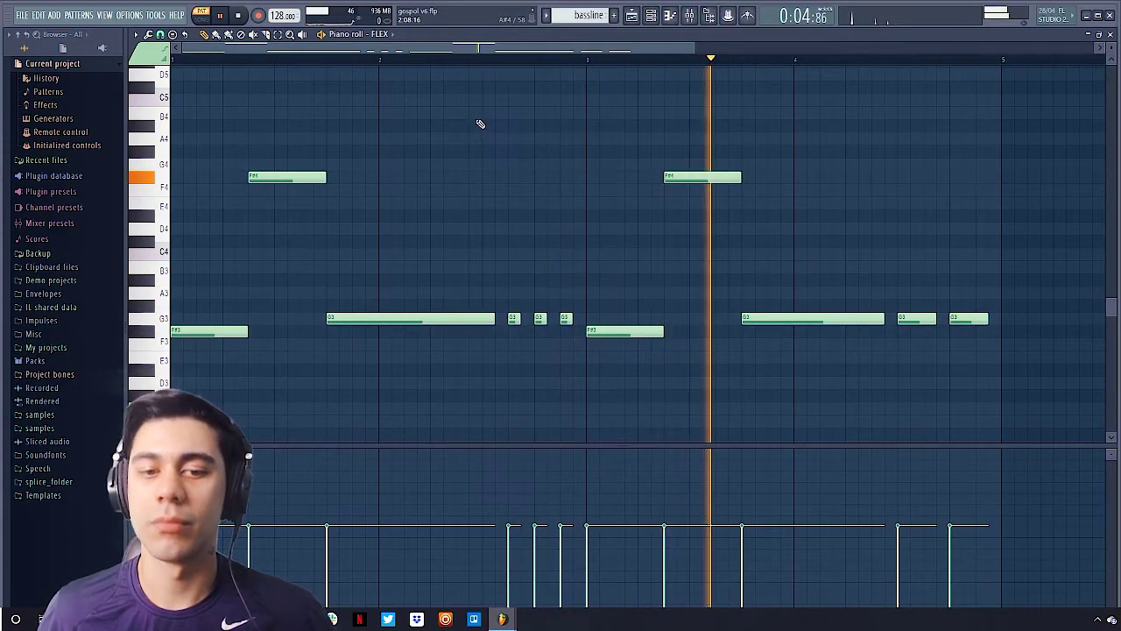
{"action": "key", "text": "space"}
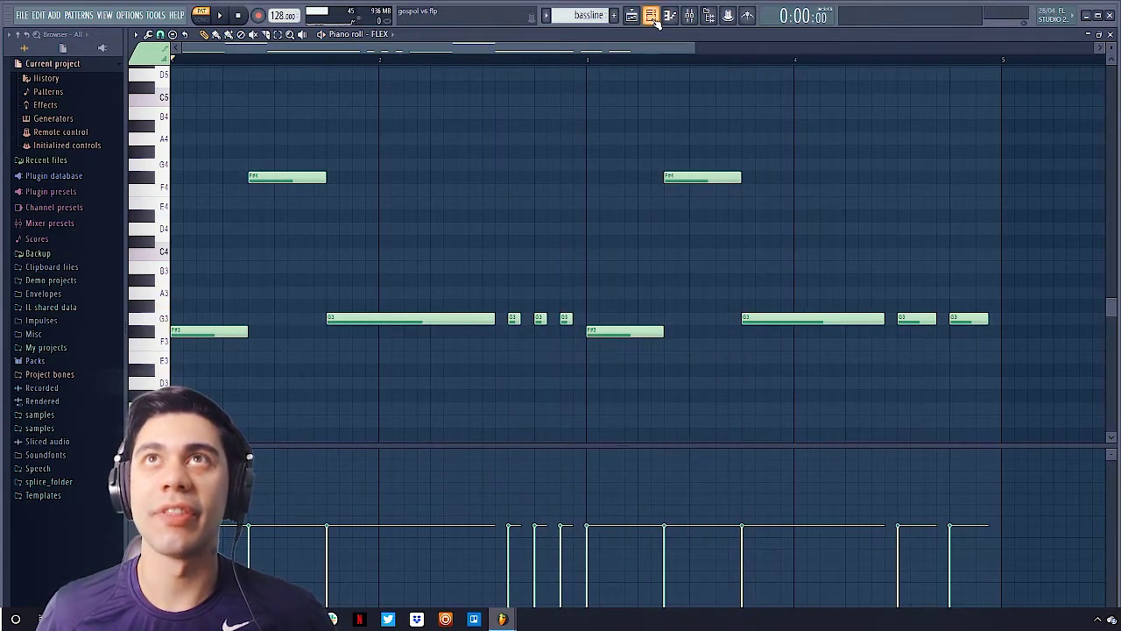
- Examine the bassline's FLEX instrument and its Submarine preset from the channel rack, closing both windows when done
{"action": "left_click", "coordinate": [651, 15]}
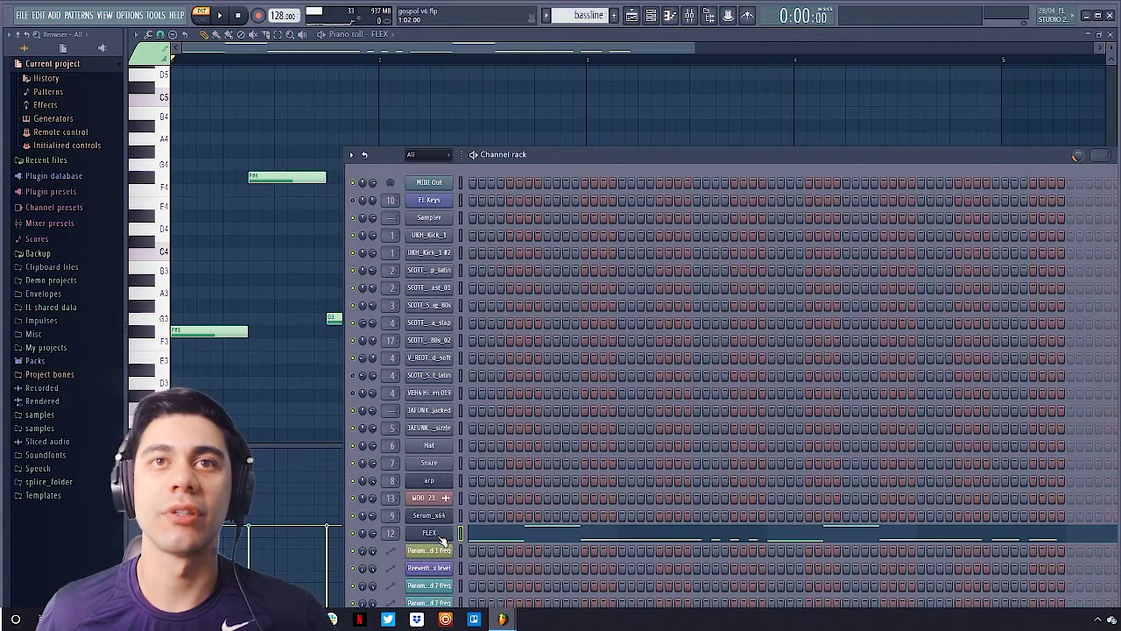
{"action": "left_click", "coordinate": [438, 535]}
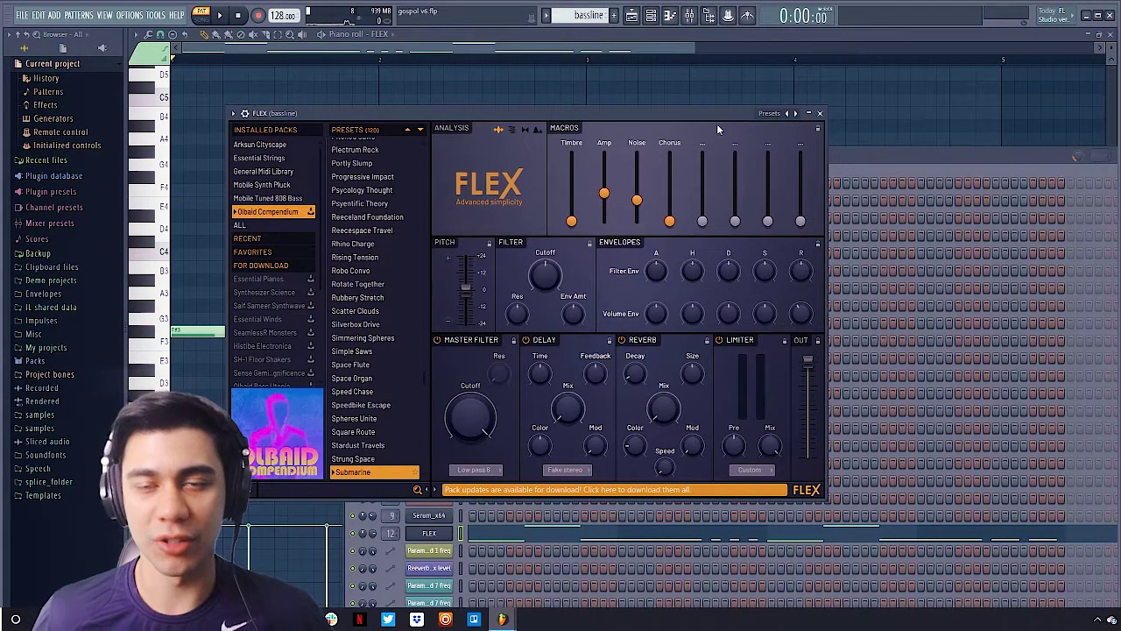
{"action": "left_click", "coordinate": [820, 114]}
{"action": "key", "text": "F6"}
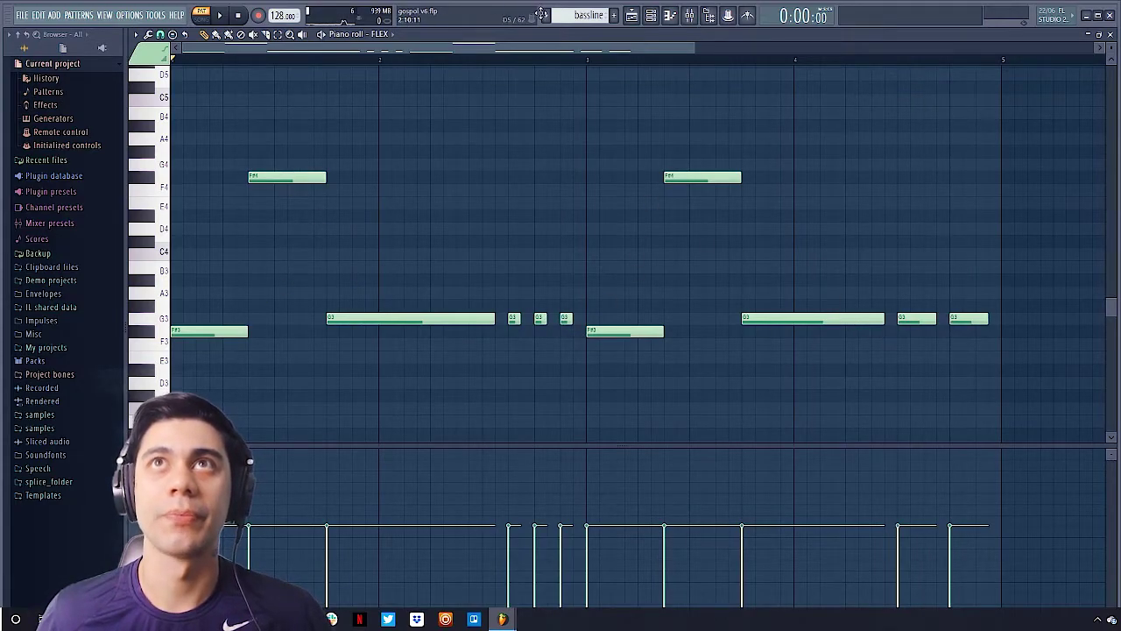
- Return to the playlist and play the vocal shots in song mode around bars 53, 49 and 85
{"action": "left_click", "coordinate": [630, 16]}
{"action": "scroll", "coordinate": [570, 345], "scroll_direction": "up", "scroll_amount": 4}
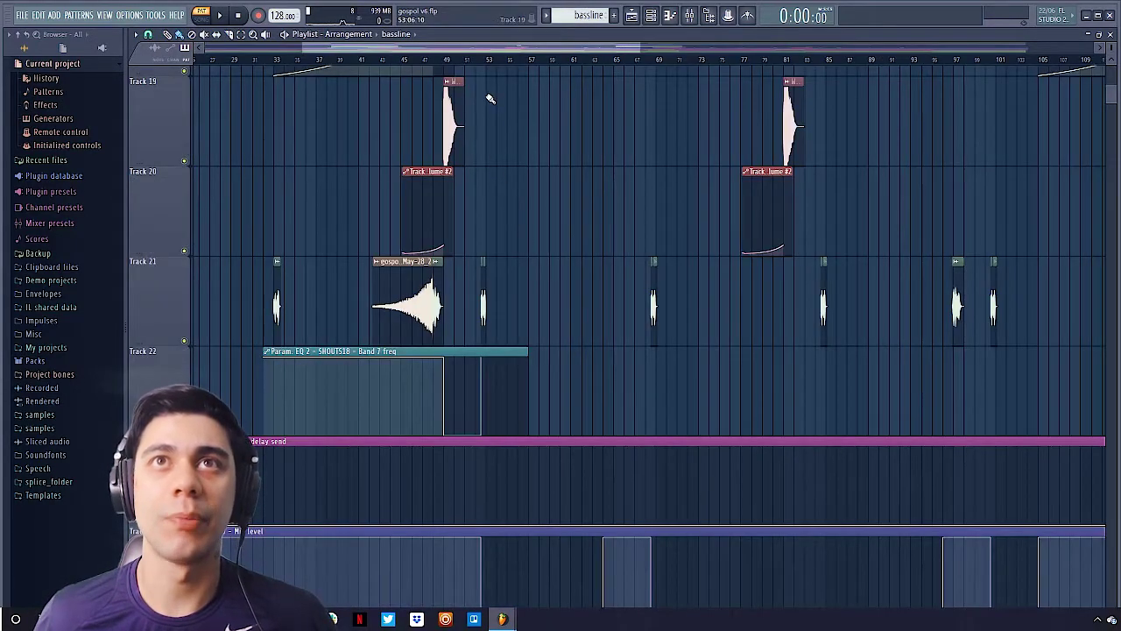
{"action": "left_click", "coordinate": [487, 59]}
{"action": "key", "text": "space"}
{"action": "left_click", "coordinate": [450, 60]}
{"action": "left_click", "coordinate": [823, 59]}
{"action": "right_click", "coordinate": [811, 184], "text": "ctrl"}
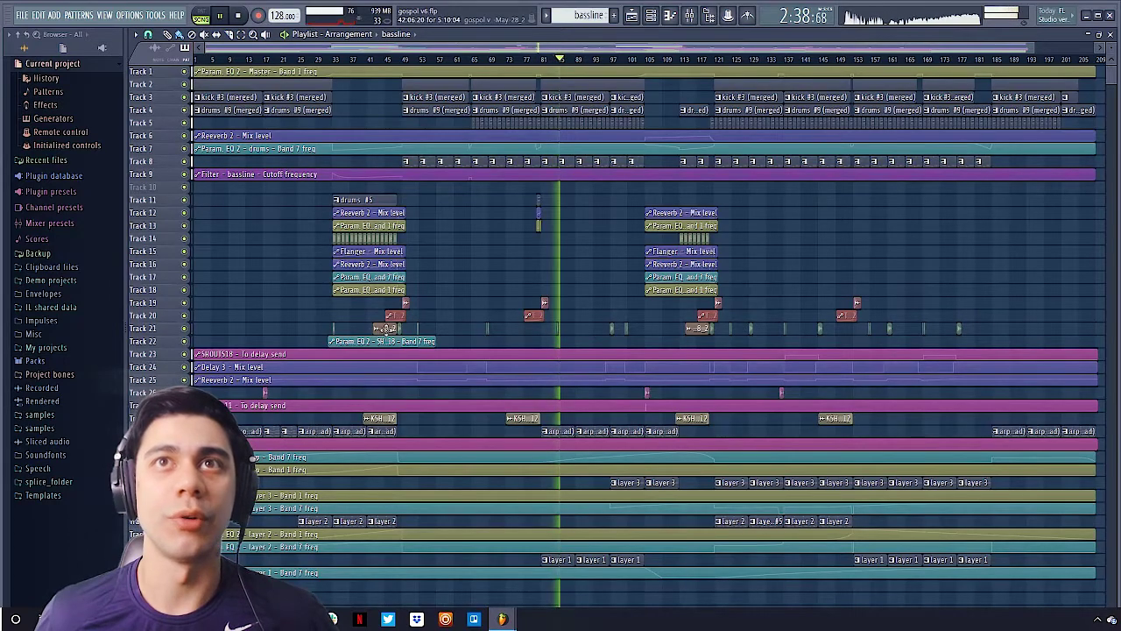
{"action": "key", "text": "space"}
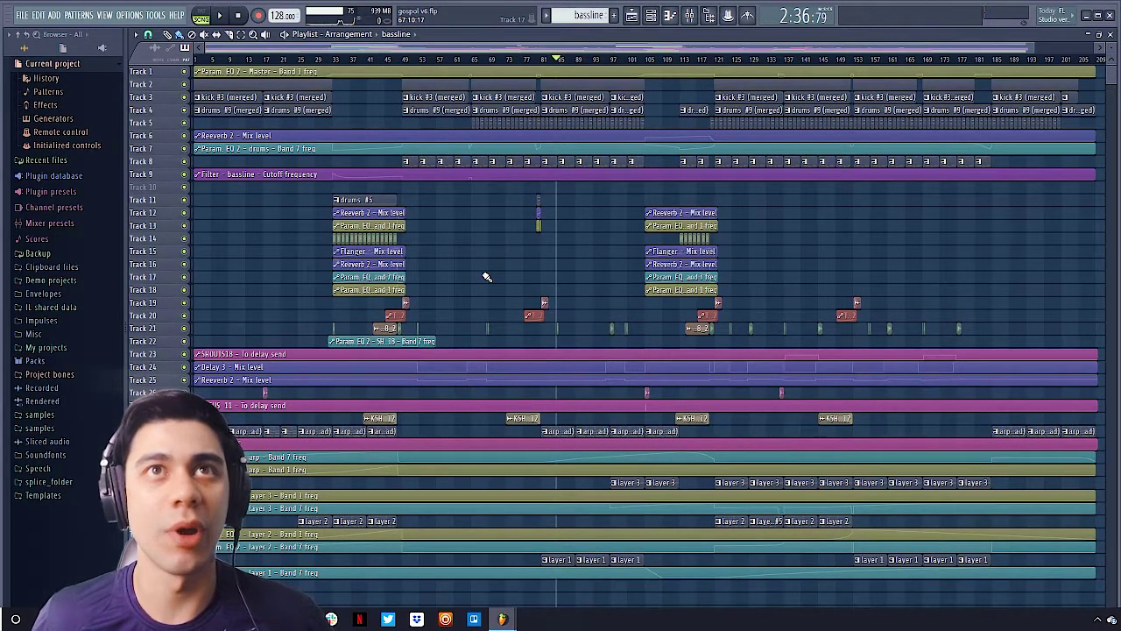
- Play back the layered vocal build-up from bar 33 and from bar 45
{"action": "left_click_drag", "start_coordinate": [271, 155], "coordinate": [532, 375]}
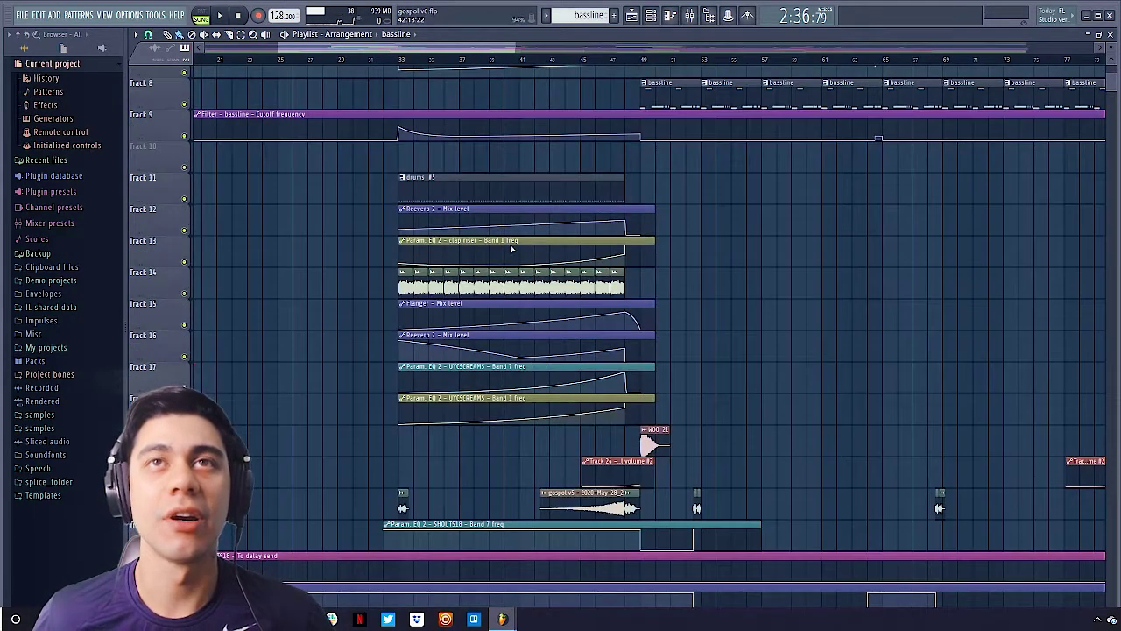
{"action": "left_click", "coordinate": [402, 61]}
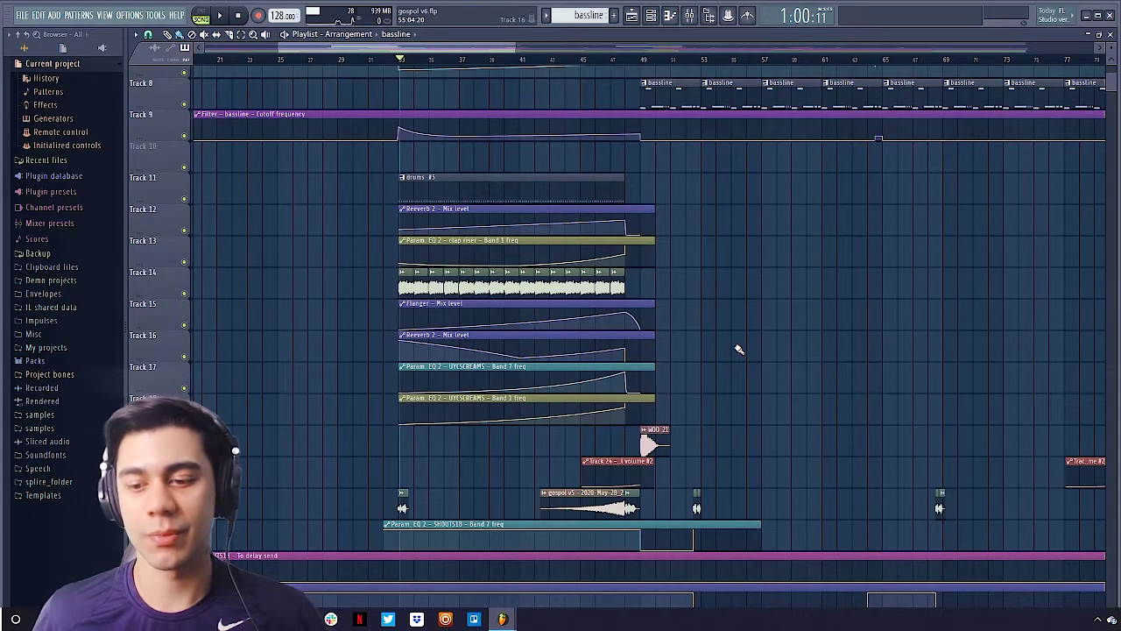
{"action": "key", "text": "space"}
{"action": "left_click", "coordinate": [583, 62]}
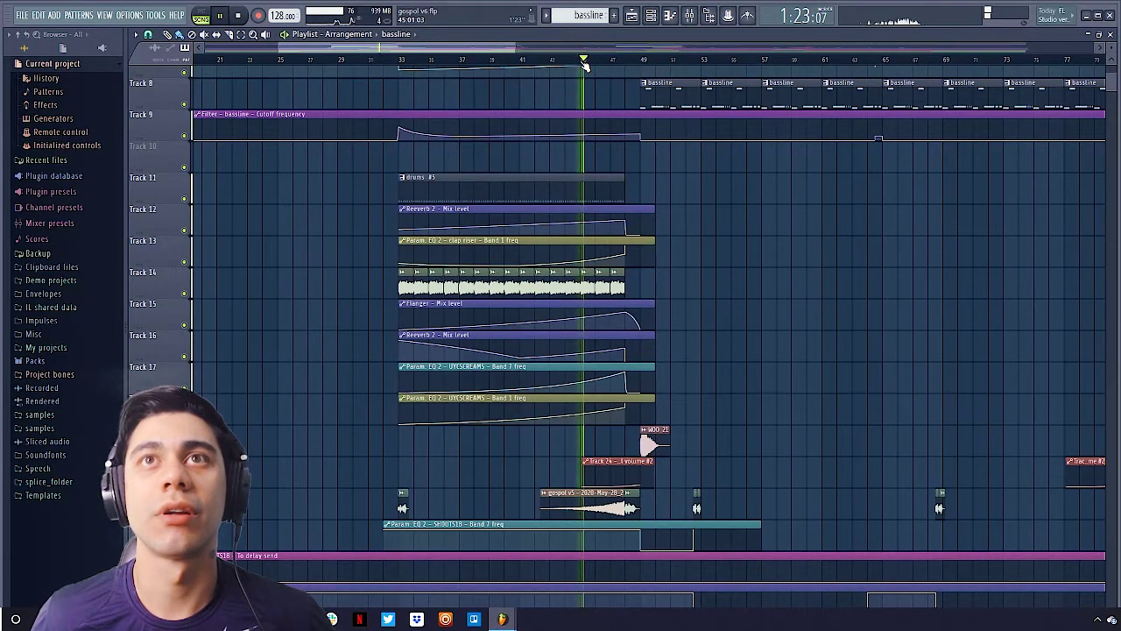
{"action": "key", "text": "space"}
{"action": "right_click", "coordinate": [663, 257], "text": "ctrl"}
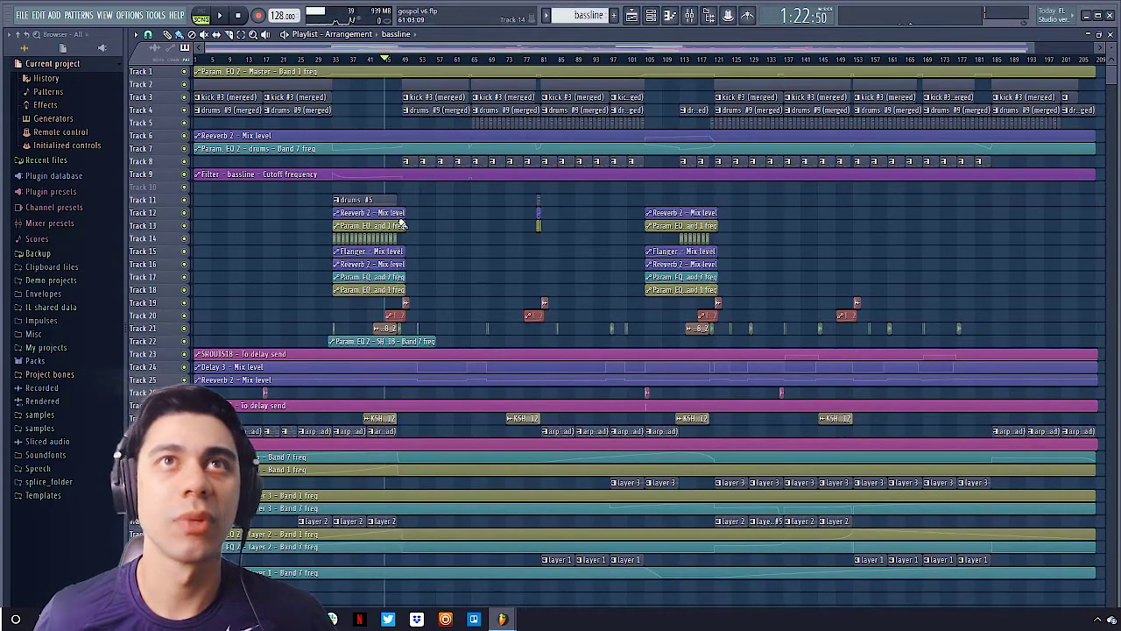
- Examine the build-up clips and their reverb, EQ and flanger automation on Tracks 11 to 18 around bar 33
{"action": "scroll", "coordinate": [400, 225], "scroll_direction": "up", "scroll_amount": 5}
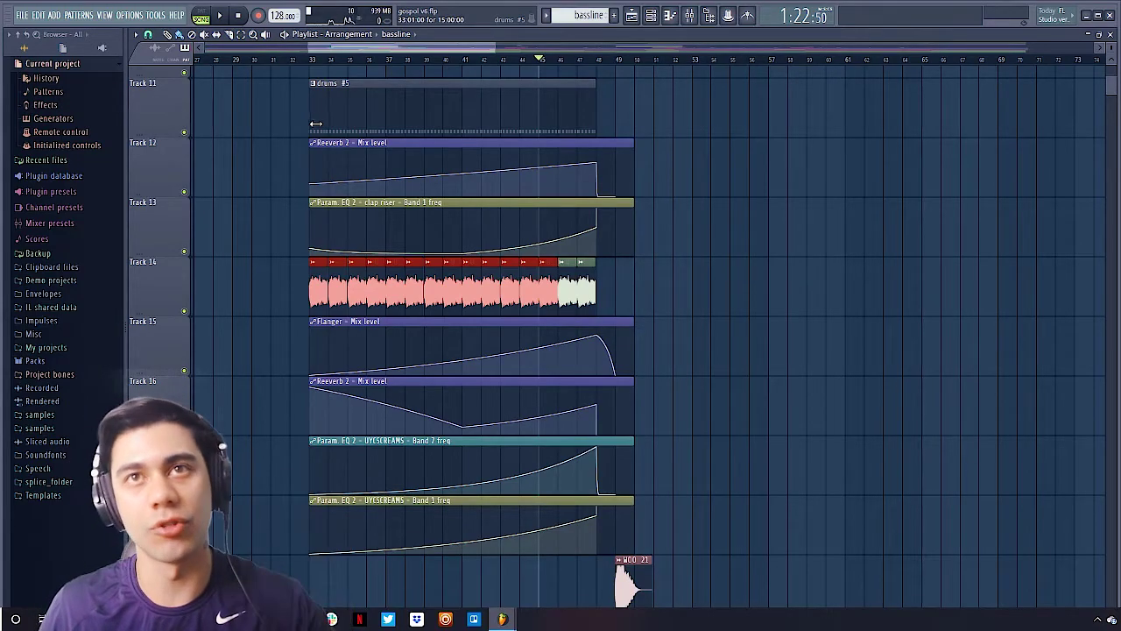
{"action": "right_click", "coordinate": [730, 438], "text": "ctrl"}
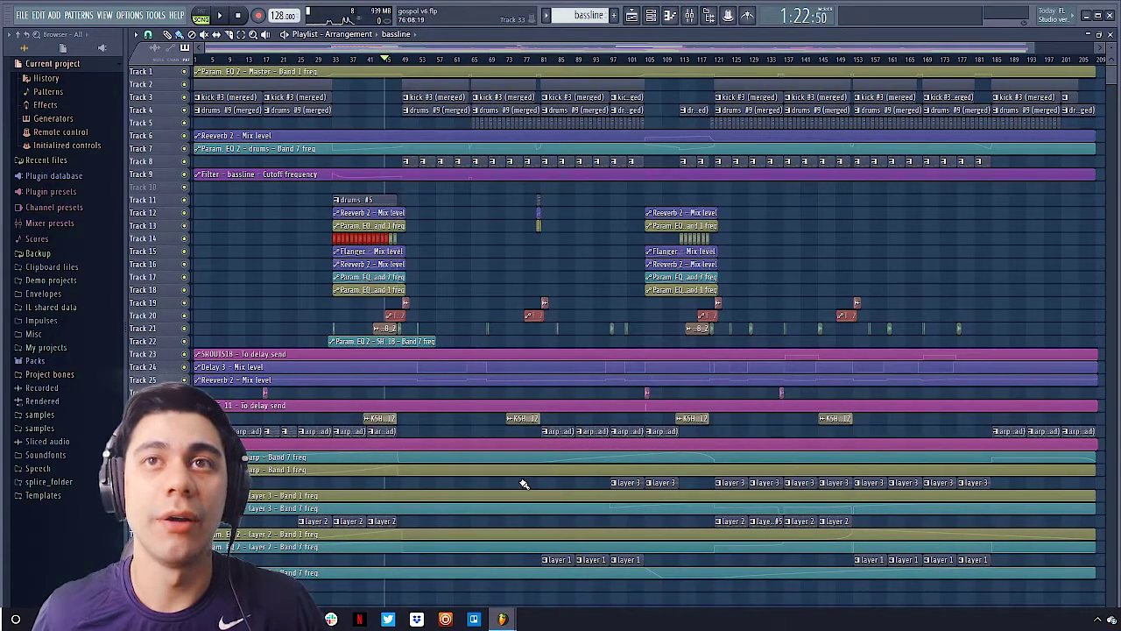
{"action": "left_click_drag", "start_coordinate": [376, 80], "coordinate": [563, 231]}
{"action": "scroll", "coordinate": [386, 280], "scroll_direction": "up", "scroll_amount": 1}
{"action": "left_click_drag", "start_coordinate": [286, 128], "coordinate": [789, 358]}
{"action": "right_click", "coordinate": [623, 283], "text": "ctrl"}
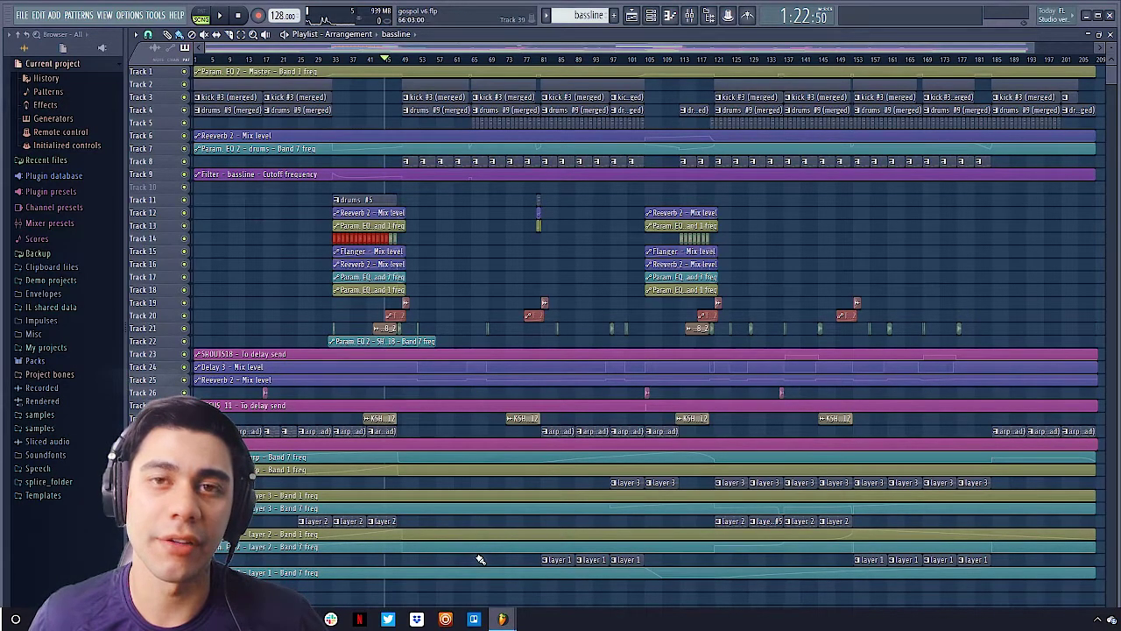
- View the notes of an arp (lead) clip in the piano roll and return to the playlist
{"action": "left_click_drag", "start_coordinate": [475, 560], "coordinate": [193, 359]}
{"action": "double_click", "coordinate": [235, 263]}
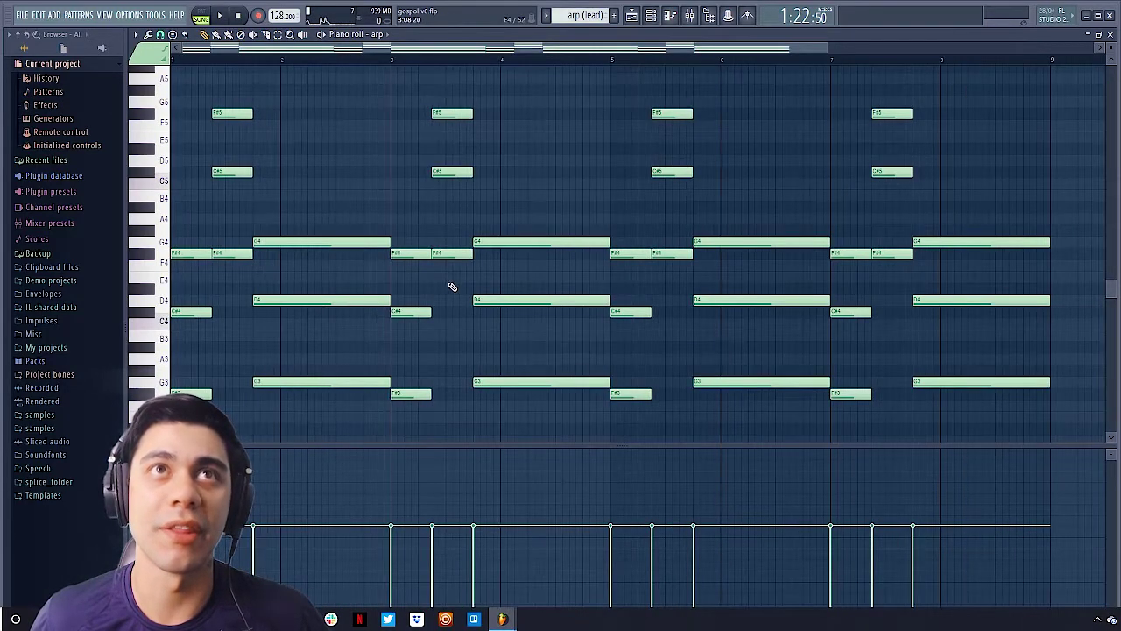
{"action": "left_click", "coordinate": [632, 14]}
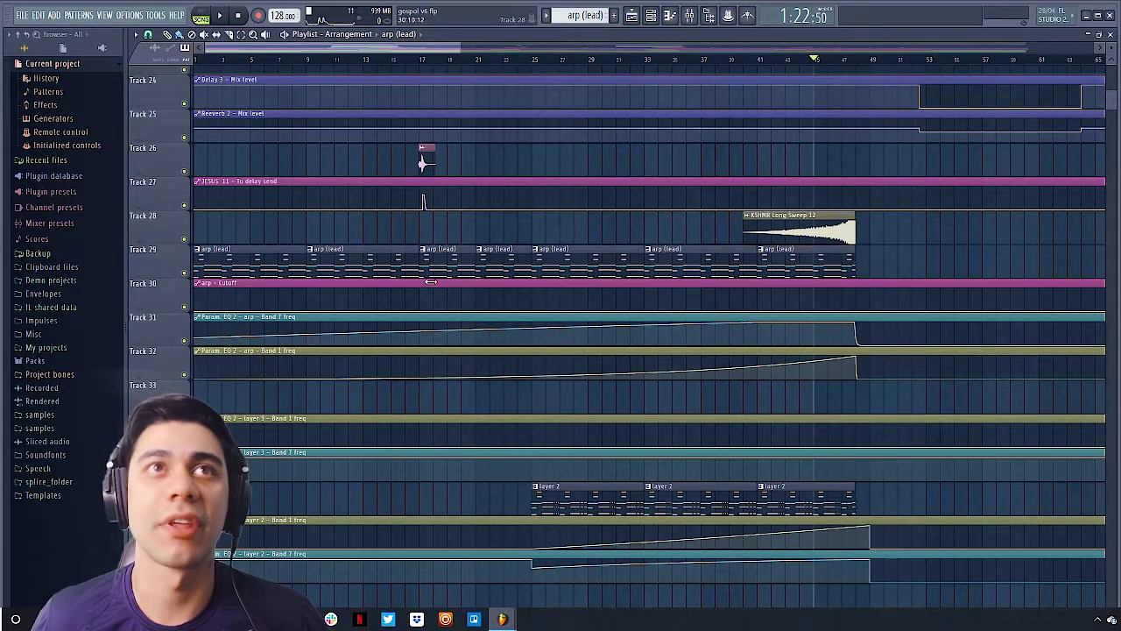
- Mute the layer 2, layer 3 and layer 1 pattern tracks in the playlist
{"action": "left_click", "coordinate": [184, 510]}
{"action": "right_click", "coordinate": [406, 399], "text": "ctrl"}
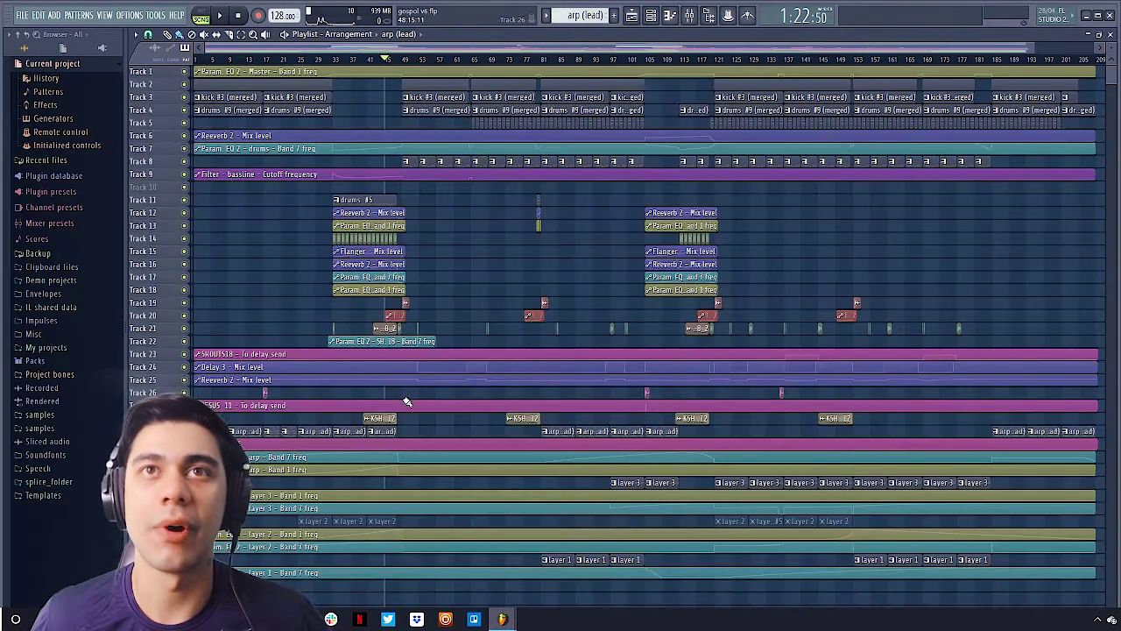
{"action": "left_click", "coordinate": [184, 482]}
{"action": "left_click", "coordinate": [184, 559]}
- Position song playback at bar 25 and at bar 41 to review the arp lead in the intro and build-up
{"action": "left_click_drag", "start_coordinate": [260, 321], "coordinate": [489, 473]}
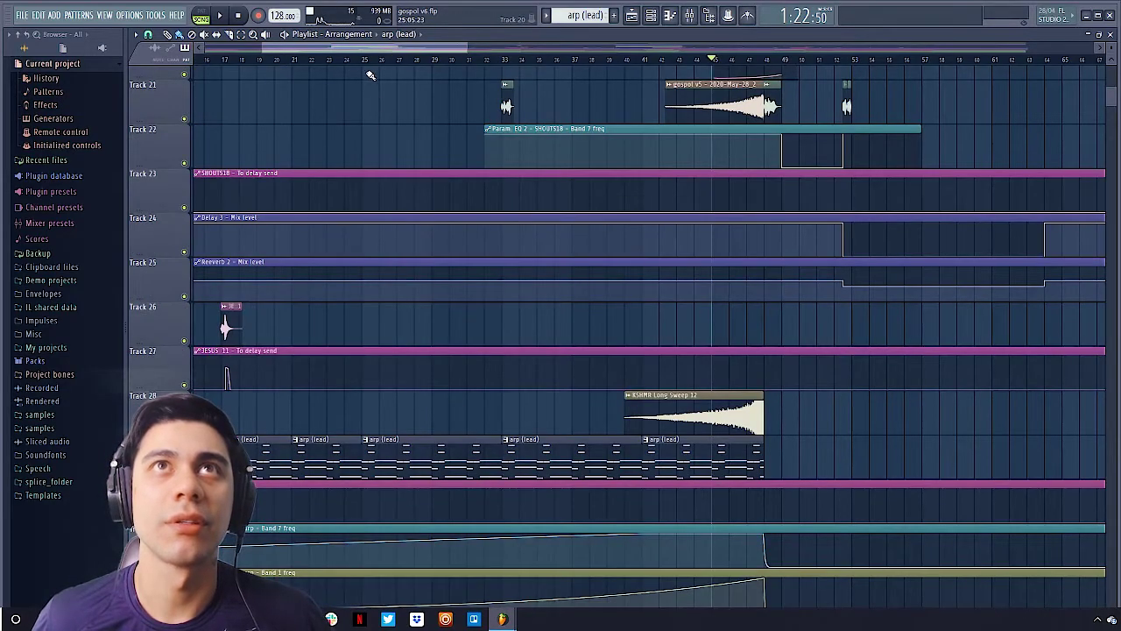
{"action": "left_click", "coordinate": [365, 61]}
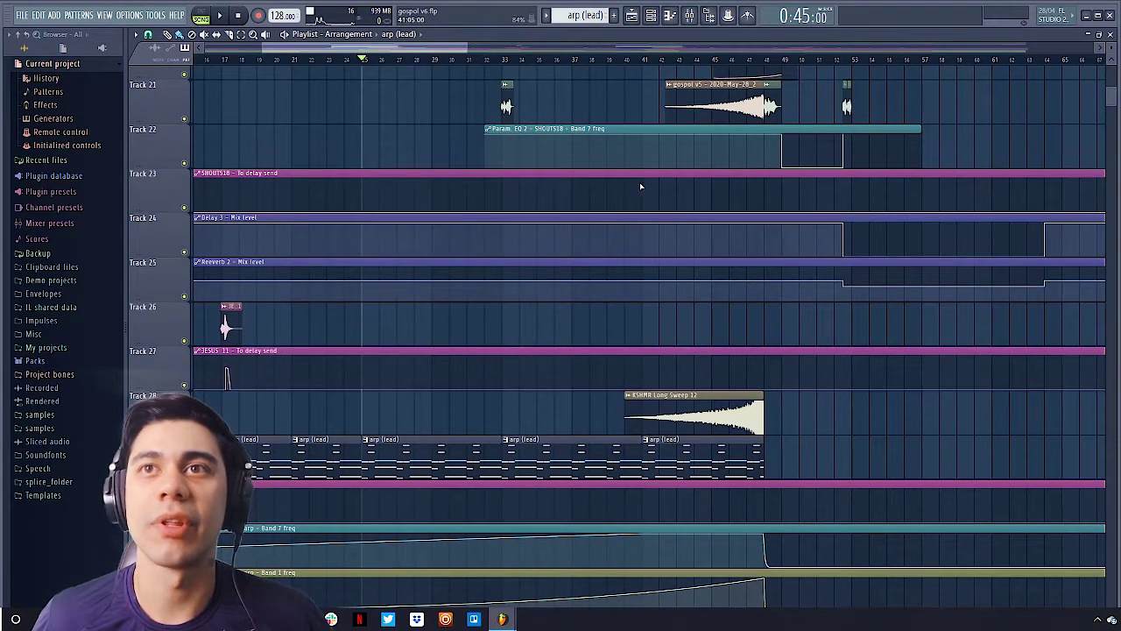
{"action": "left_click", "coordinate": [645, 61]}
- Open the arp (lead) clip at bar 41 in the piano roll, play it in pattern mode and return to the playlist
{"action": "double_click", "coordinate": [669, 464]}
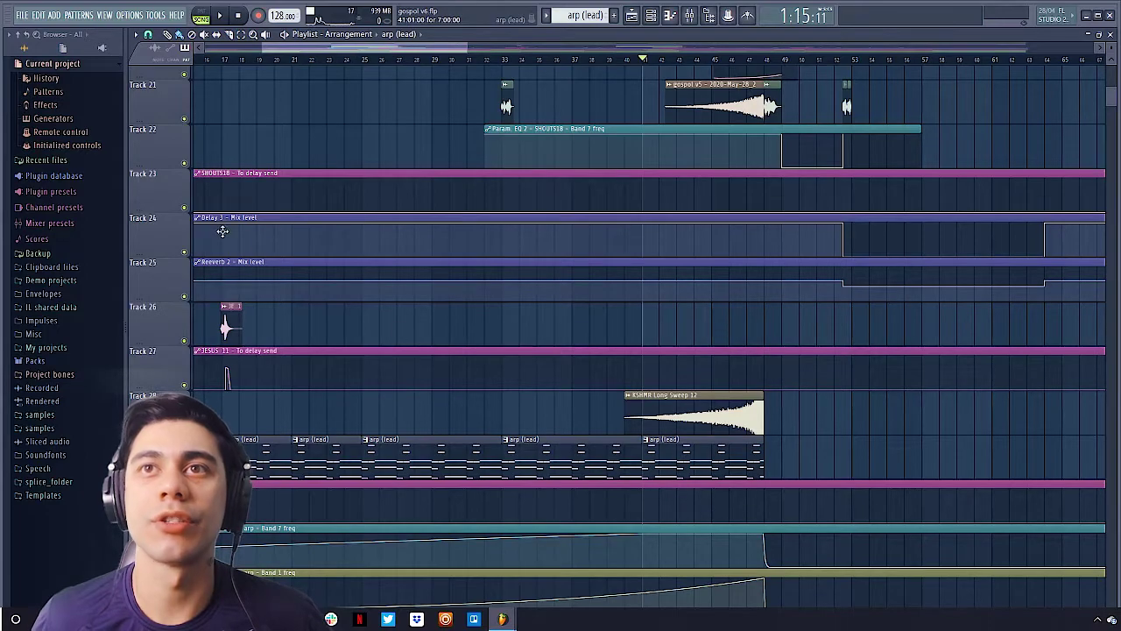
{"action": "left_click", "coordinate": [201, 17]}
{"action": "key", "text": "space"}
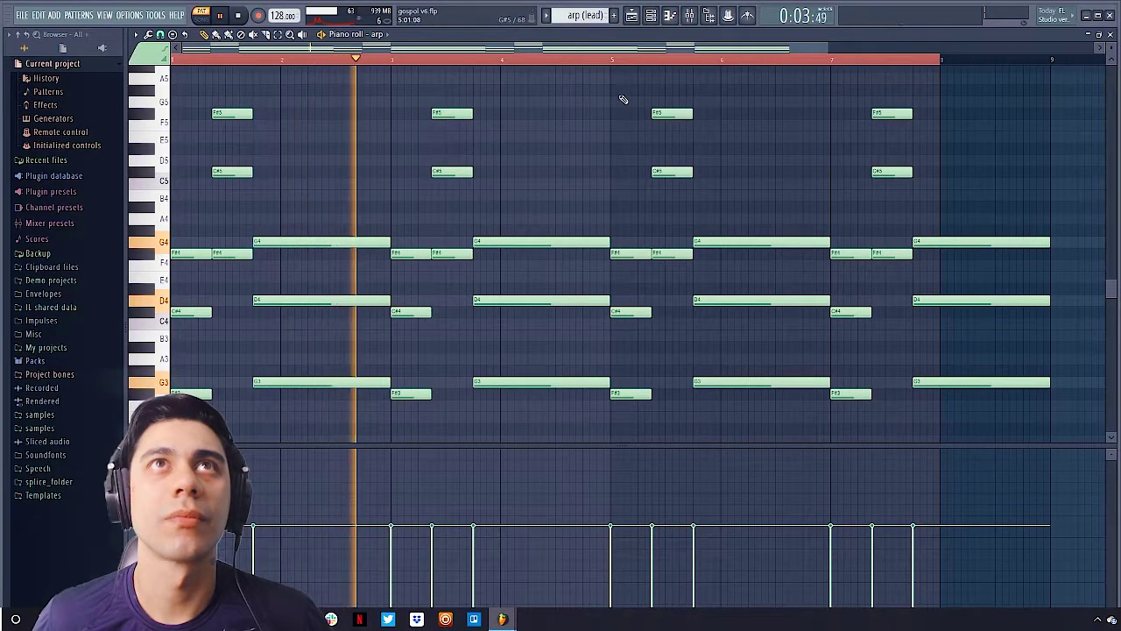
{"action": "left_click", "coordinate": [631, 16]}
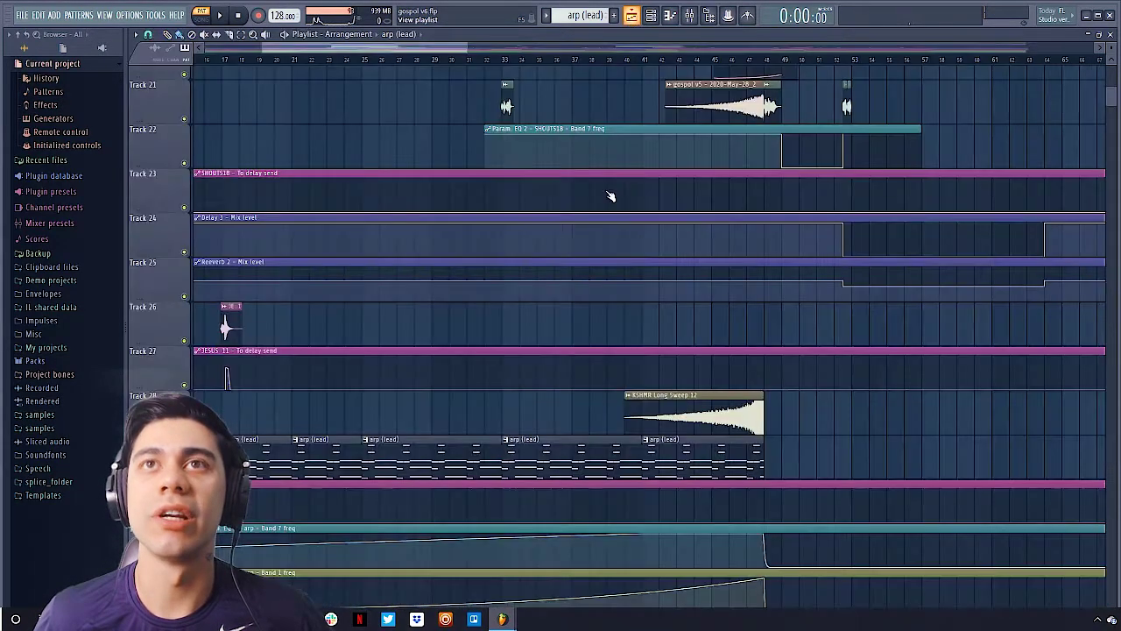
- Reopen an arp (lead) clip in the piano roll and inspect the arp channel's instrument from the channel rack
{"action": "right_click", "coordinate": [473, 415], "text": "ctrl"}
{"action": "left_click_drag", "start_coordinate": [318, 326], "coordinate": [529, 500]}
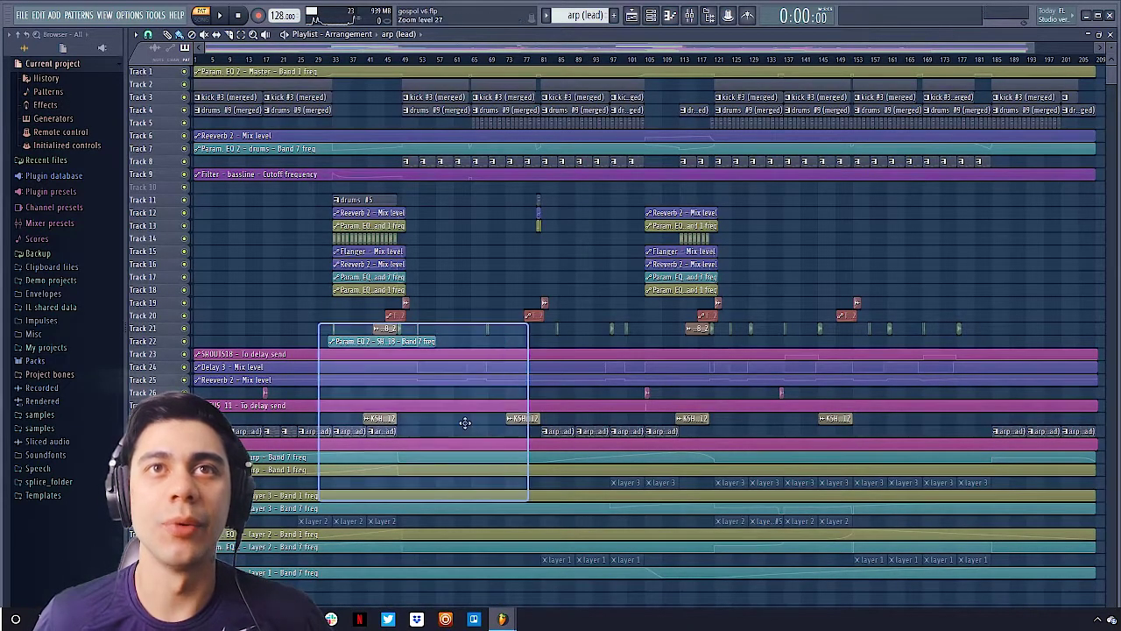
{"action": "double_click", "coordinate": [429, 432]}
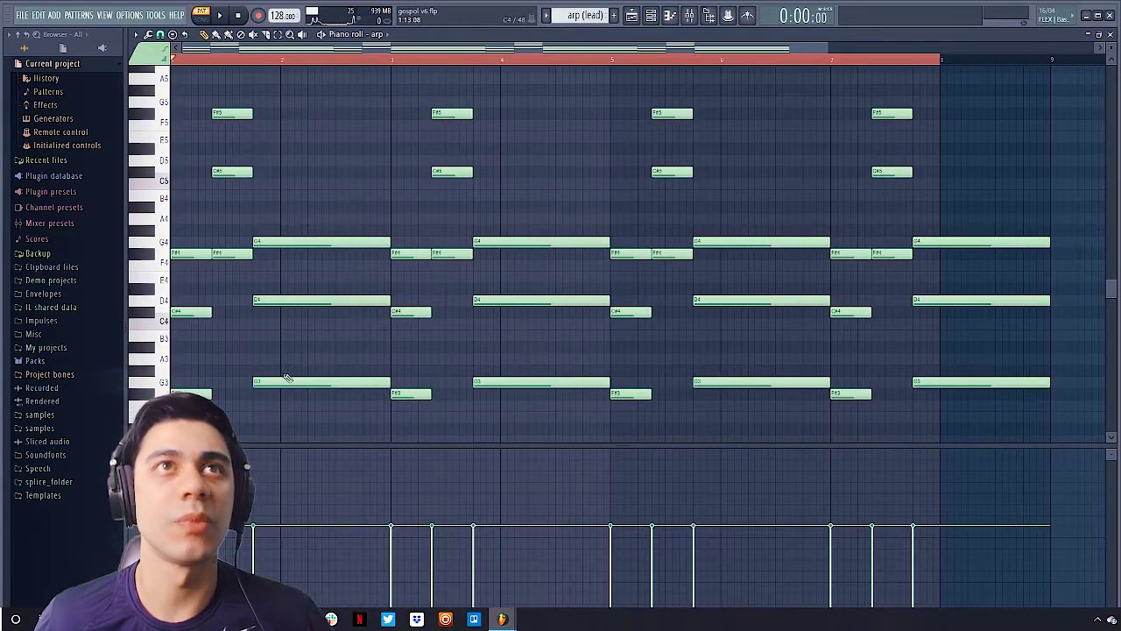
{"action": "left_click", "coordinate": [652, 15]}
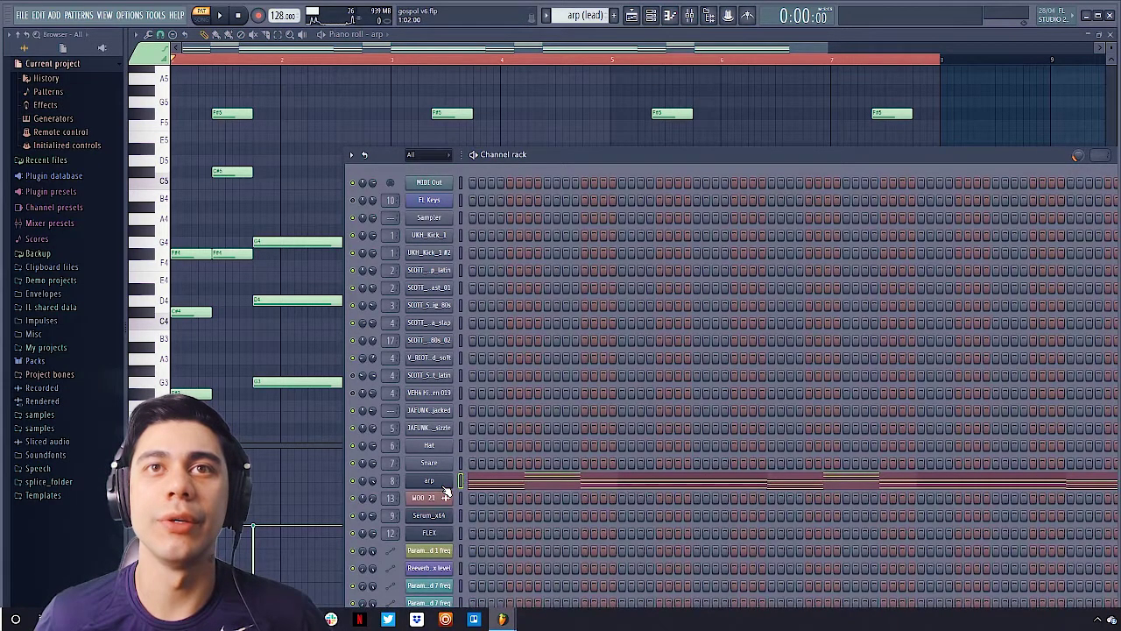
{"action": "left_click", "coordinate": [442, 480]}
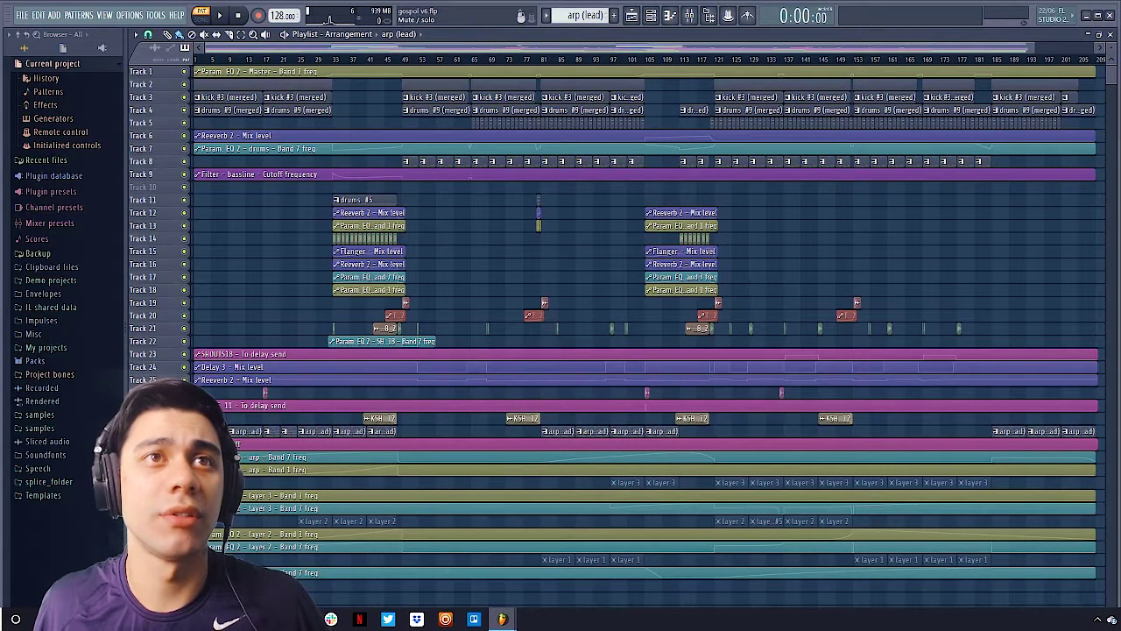
- Unmute the layer 3 track and open its clip at bar 97 in the piano roll
{"action": "left_click", "coordinate": [184, 482]}
{"action": "left_click_drag", "start_coordinate": [534, 399], "coordinate": [782, 545]}
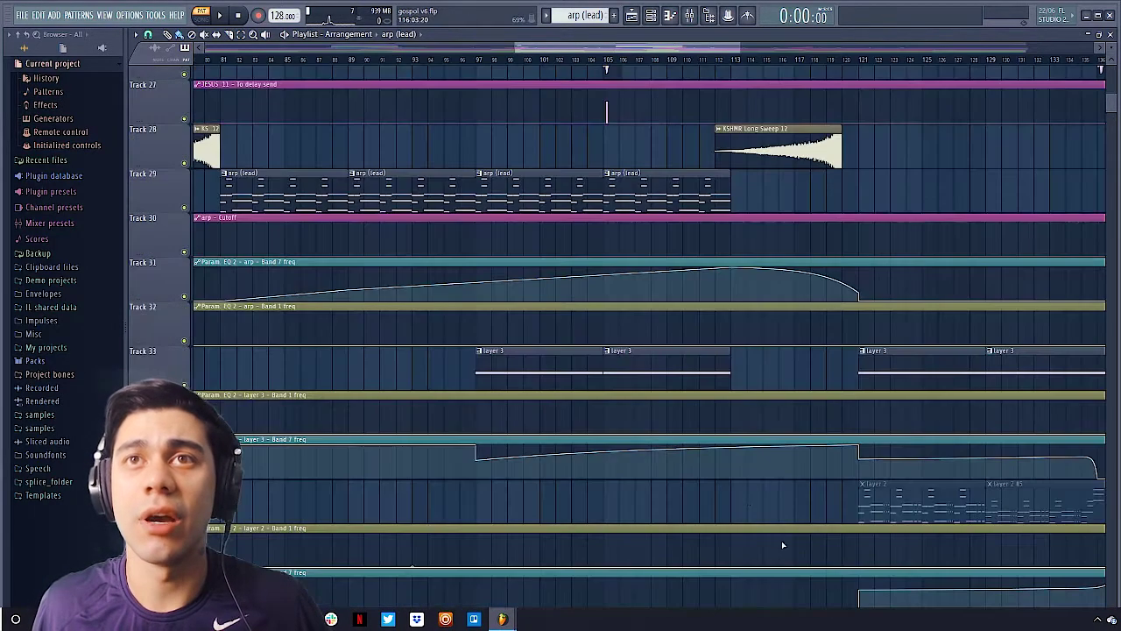
{"action": "double_click", "coordinate": [520, 368]}
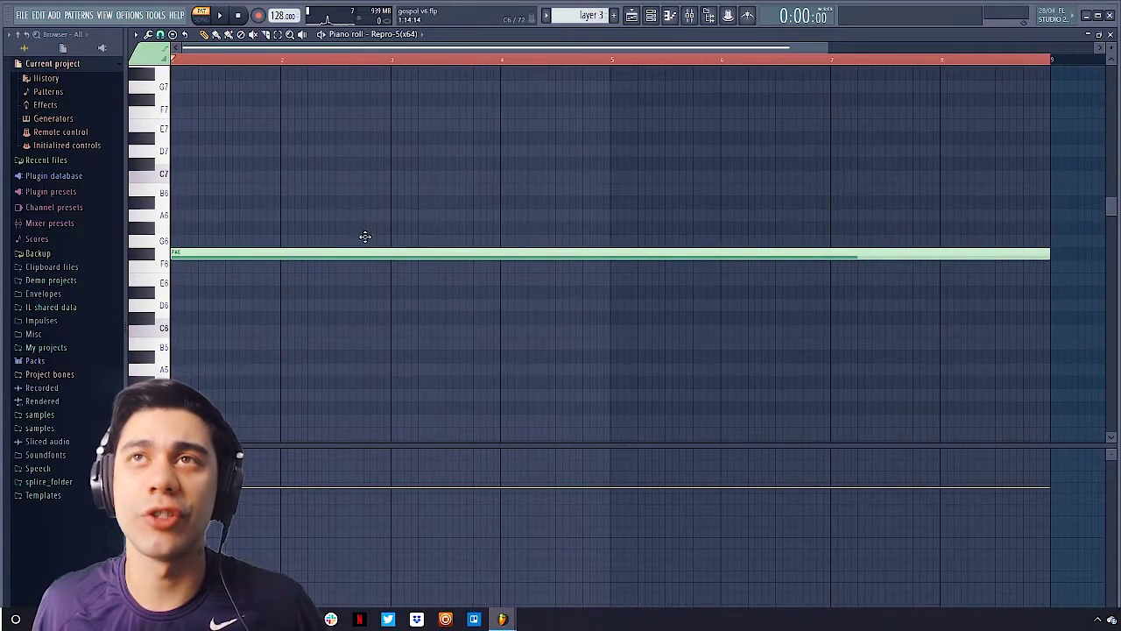
- Open layer 3's Repro-5 instrument from the channel rack and show its synth controls
{"action": "left_click", "coordinate": [650, 16]}
{"action": "scroll", "coordinate": [491, 297], "scroll_direction": "down", "scroll_amount": 6}
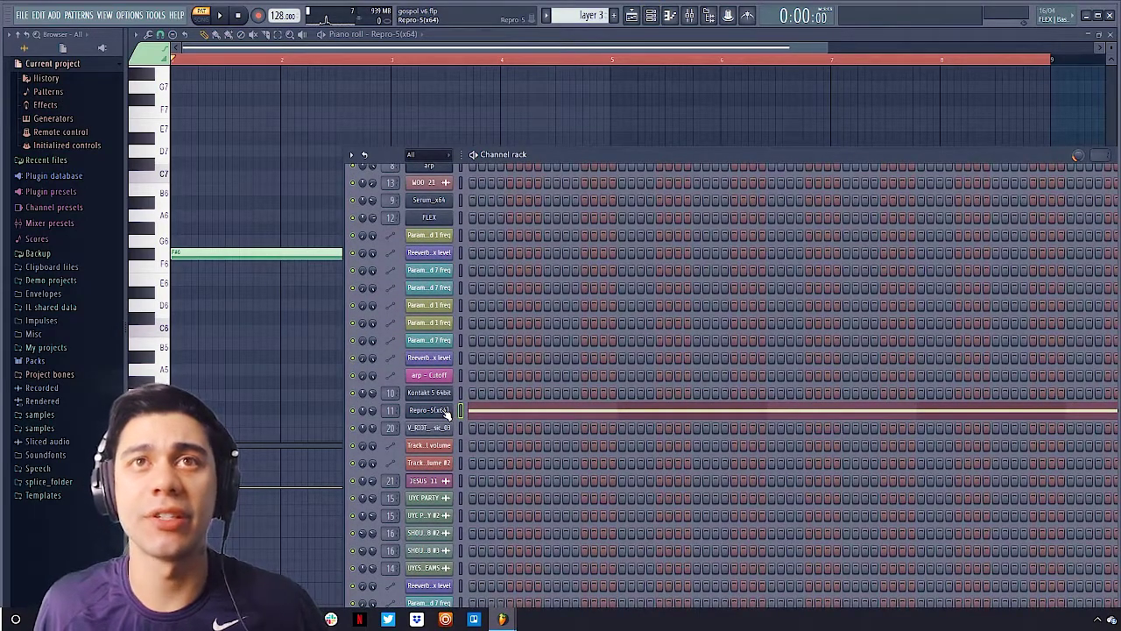
{"action": "left_click", "coordinate": [442, 410]}
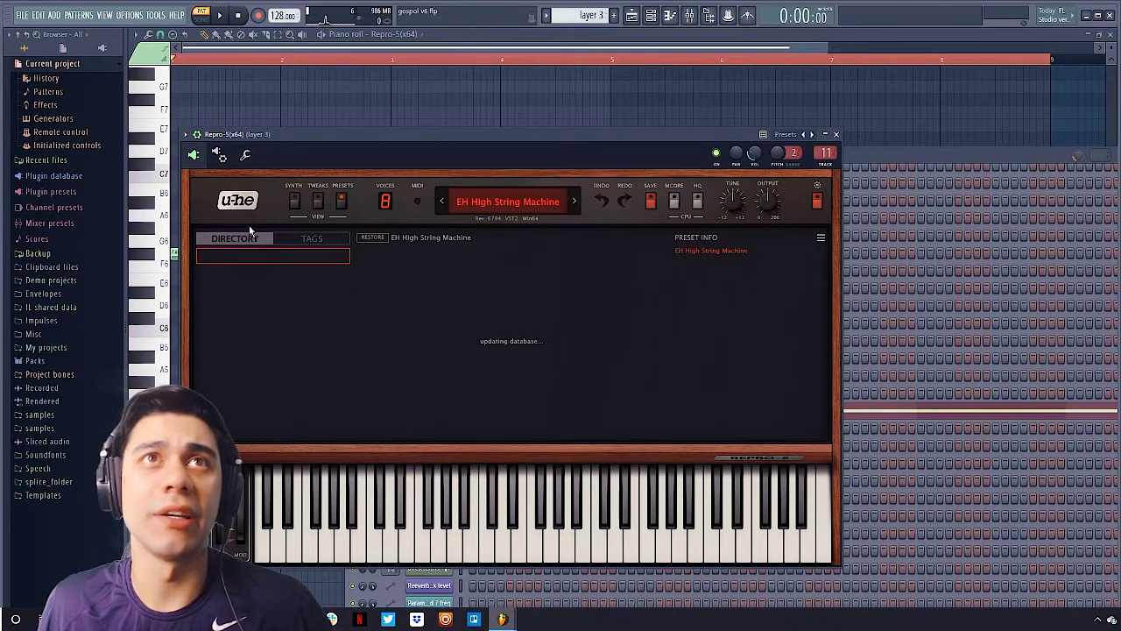
{"action": "left_click", "coordinate": [296, 203]}
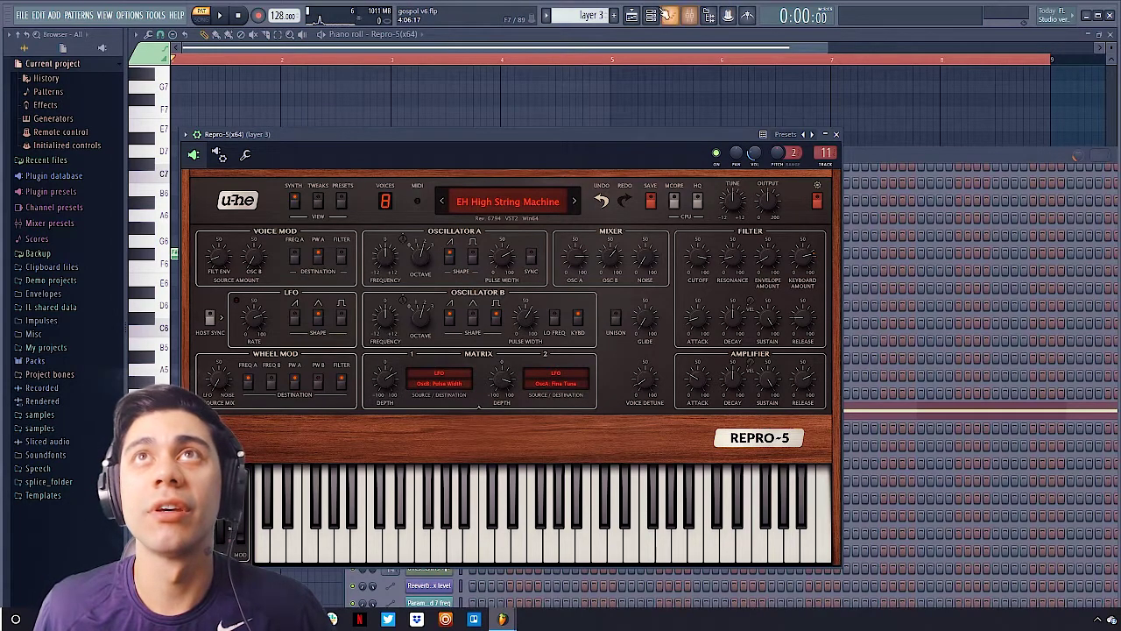
- Return to the playlist, unmute the layer 2 track and open a layer 2 clip in the piano roll
{"action": "left_click", "coordinate": [632, 15]}
{"action": "right_click", "coordinate": [583, 367], "text": "ctrl"}
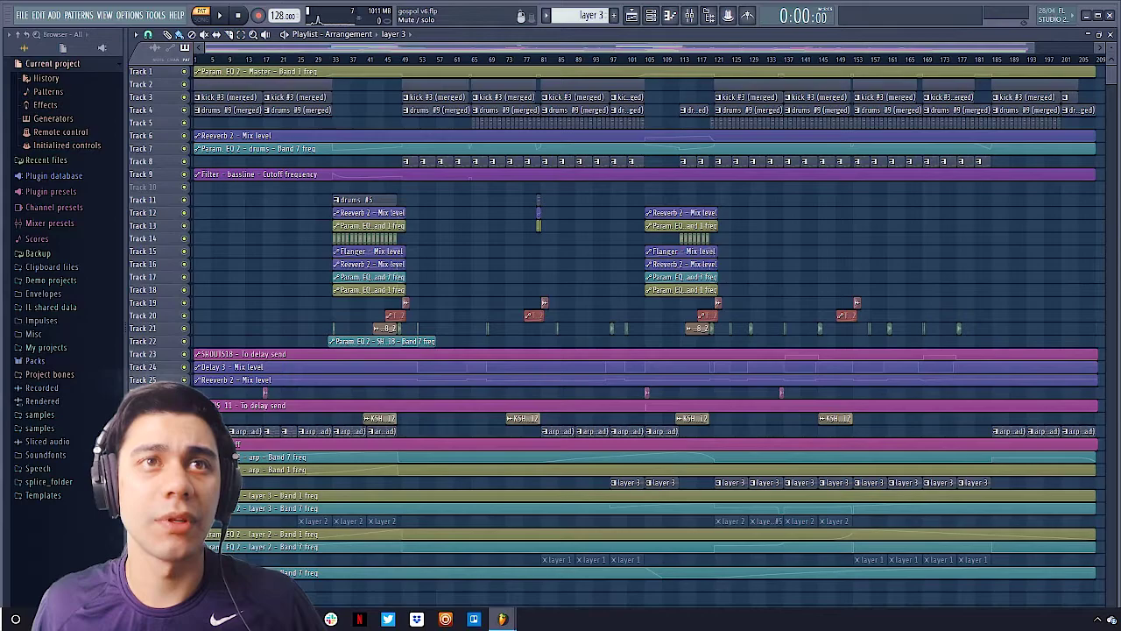
{"action": "left_click", "coordinate": [184, 520]}
{"action": "left_click_drag", "start_coordinate": [230, 375], "coordinate": [511, 588]}
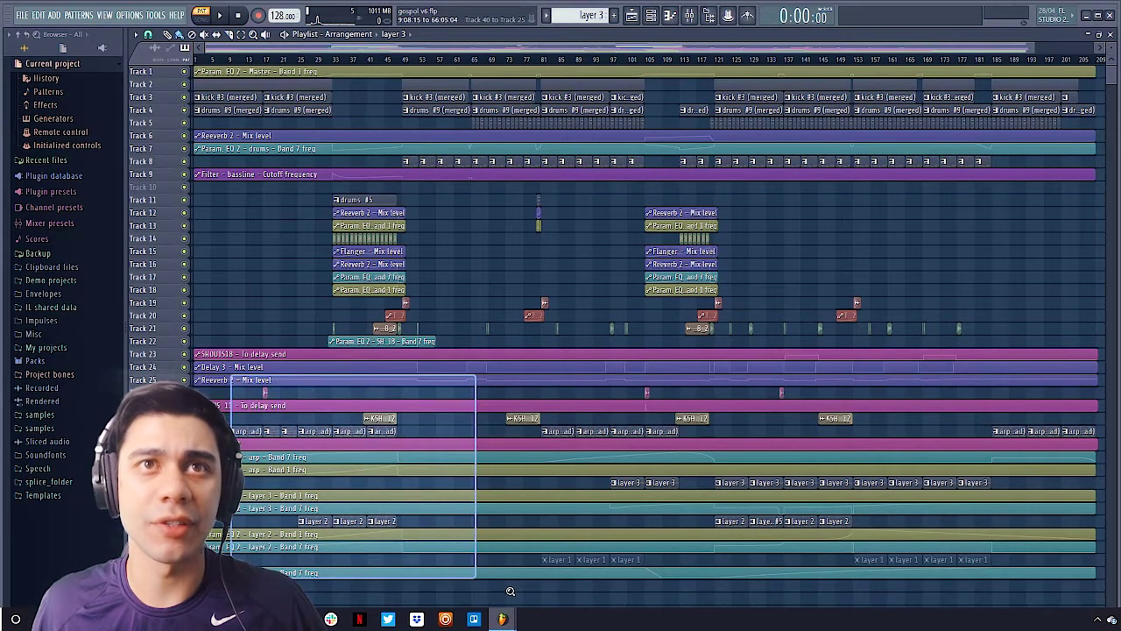
{"action": "double_click", "coordinate": [459, 473]}
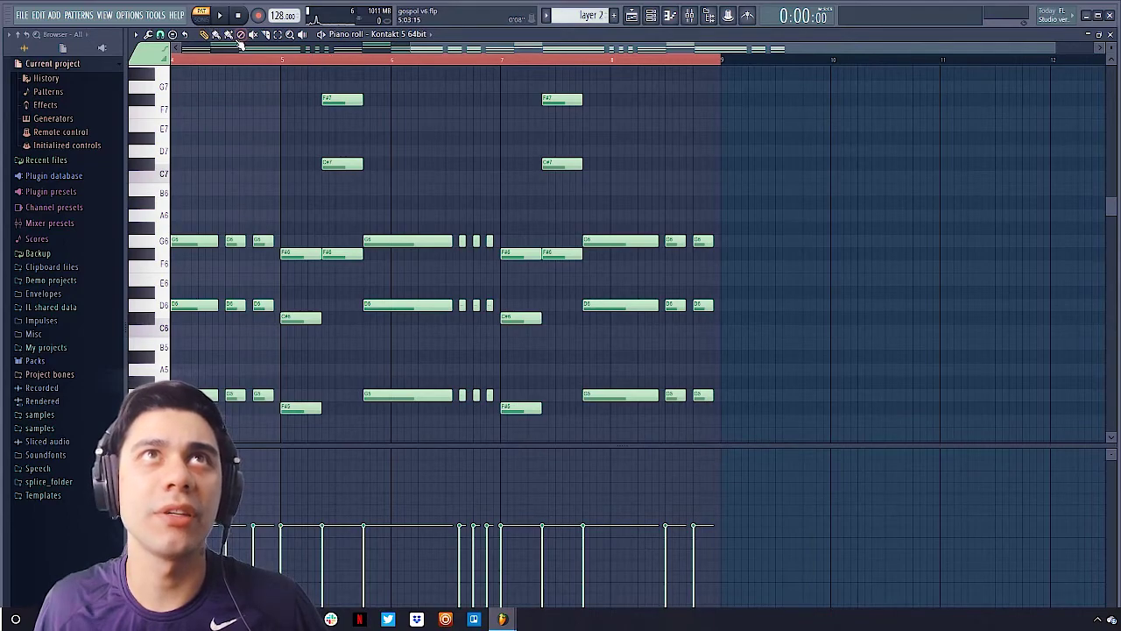
- Play the layer 2 pattern and open its Kontakt 5 instrument from the channel rack
{"action": "left_click", "coordinate": [221, 16]}
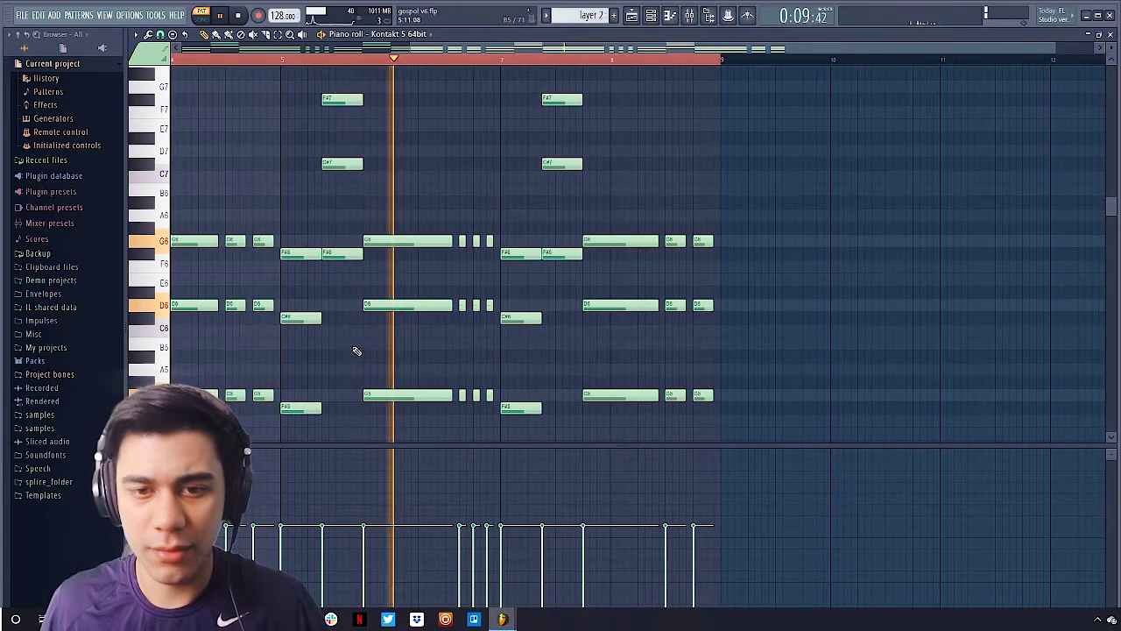
{"action": "key", "text": "space"}
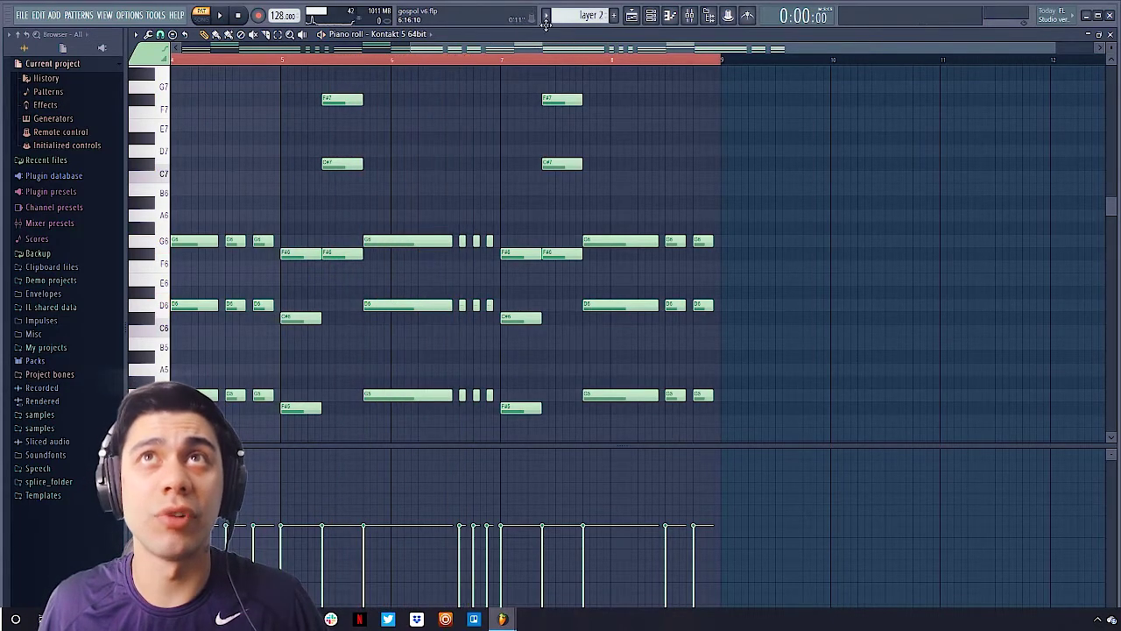
{"action": "left_click", "coordinate": [652, 19]}
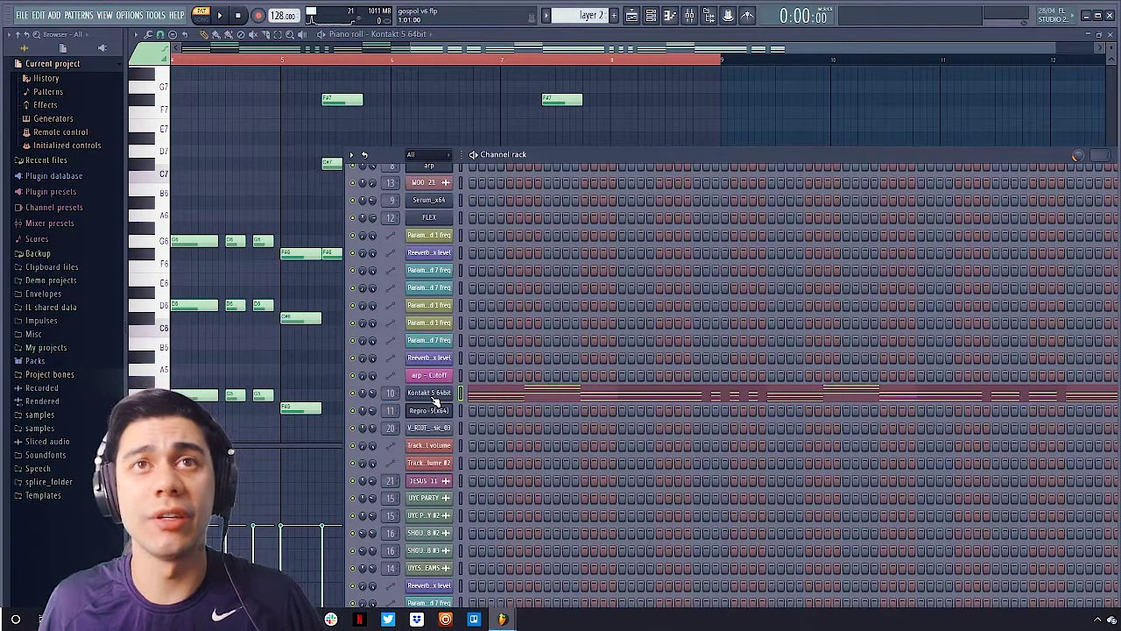
{"action": "left_click", "coordinate": [431, 396]}
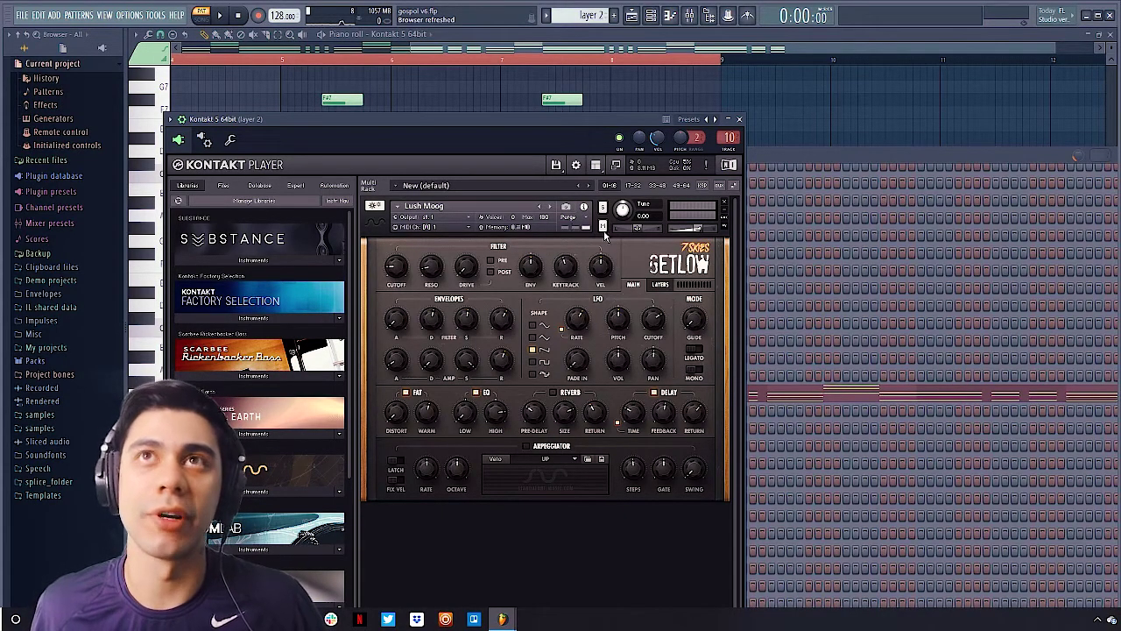
- Return to the playlist, unmute the layer 1 track and open its clip at bar 81 in the piano roll
{"action": "left_click", "coordinate": [632, 16]}
{"action": "right_click", "coordinate": [472, 398], "text": "ctrl"}
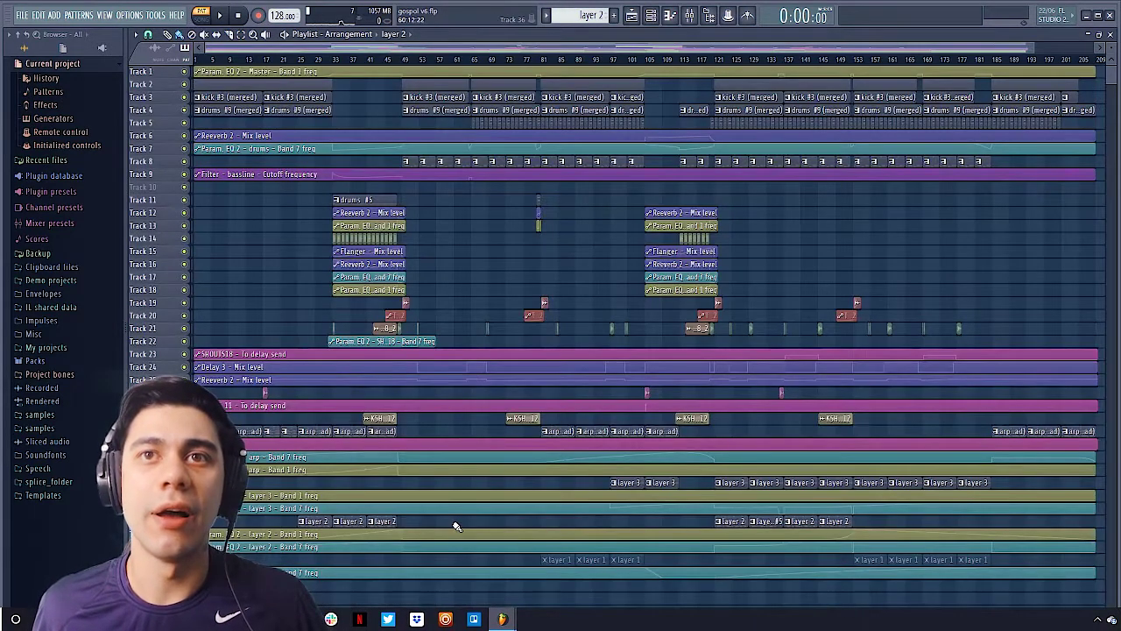
{"action": "left_click", "coordinate": [184, 559]}
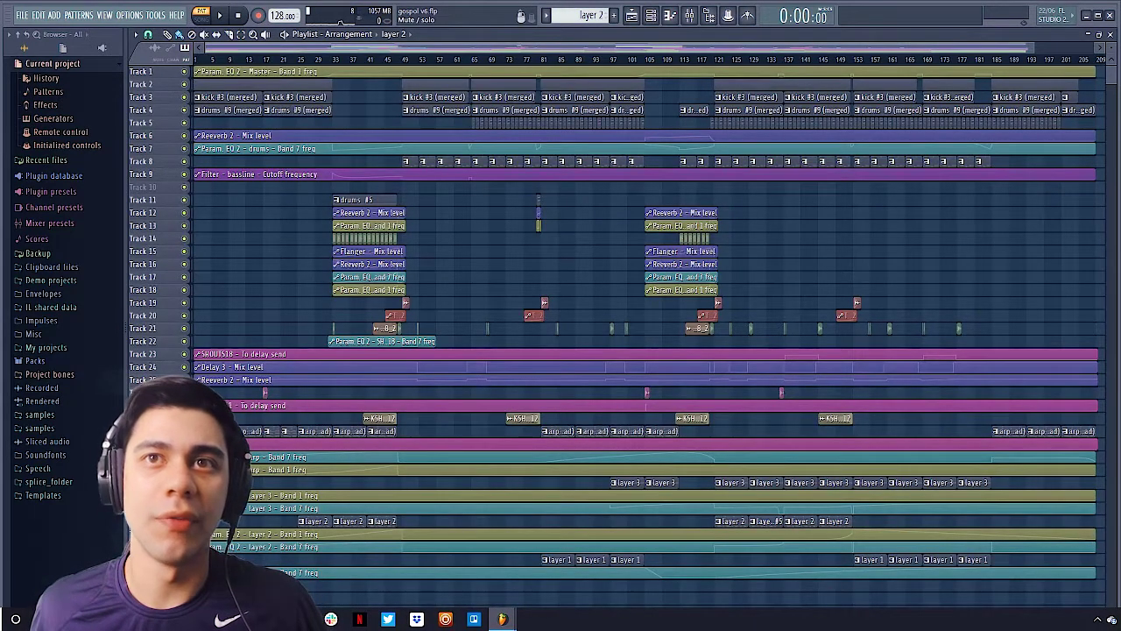
{"action": "left_click_drag", "start_coordinate": [518, 458], "coordinate": [712, 589]}
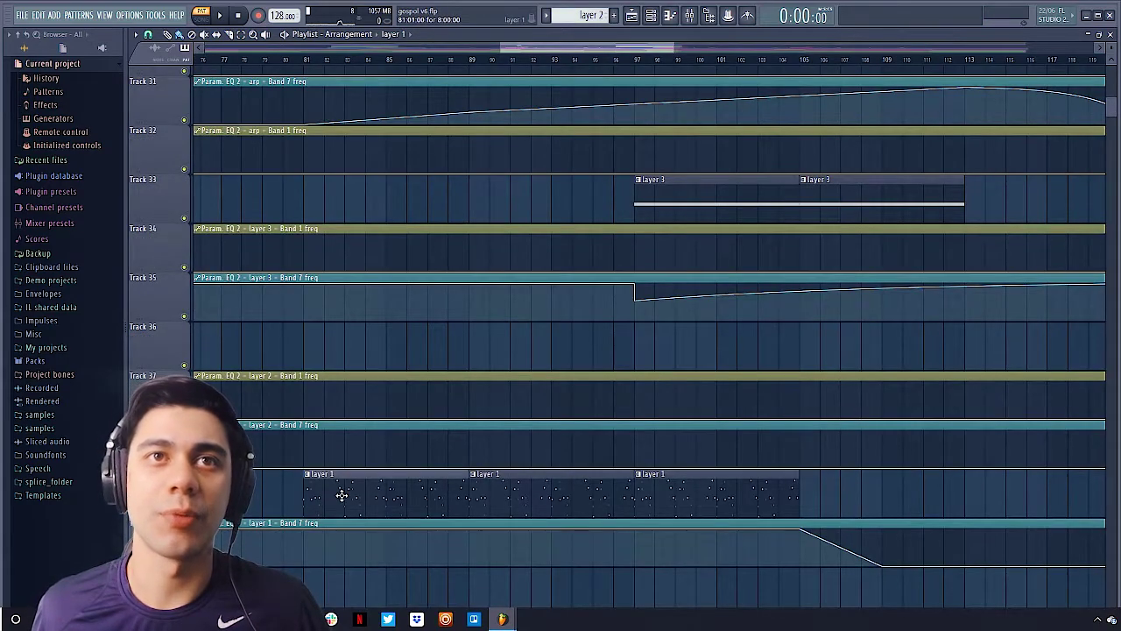
{"action": "double_click", "coordinate": [341, 496]}
{"action": "right_click", "coordinate": [338, 296], "text": "ctrl"}
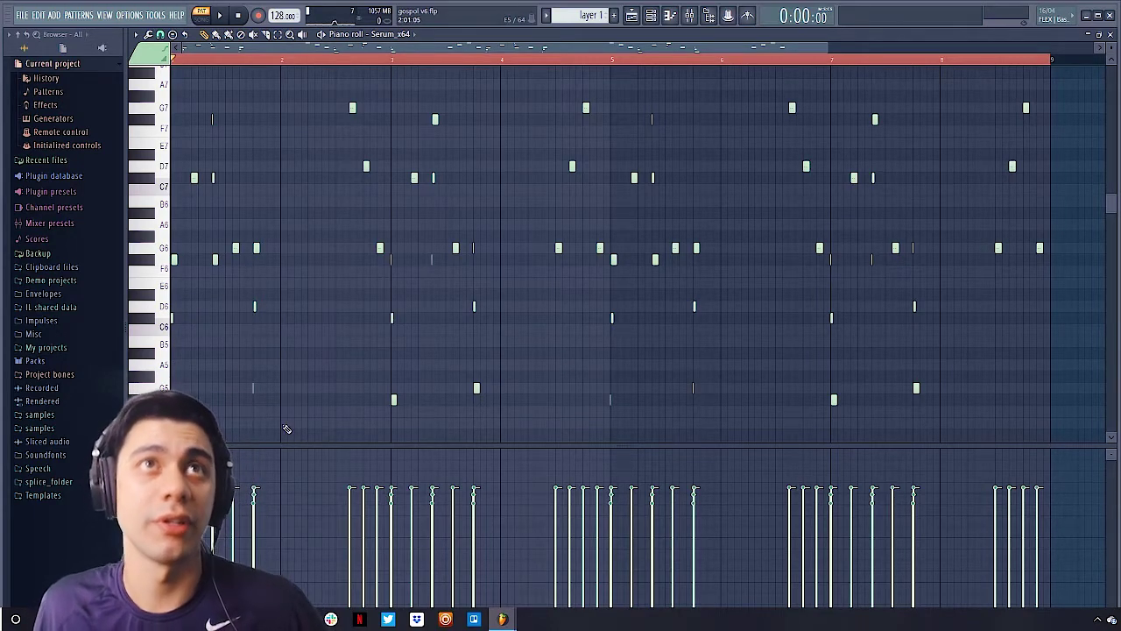
- Open layer 1's Serum instrument from the channel rack and play the layer 1 pattern
{"action": "left_click", "coordinate": [651, 17]}
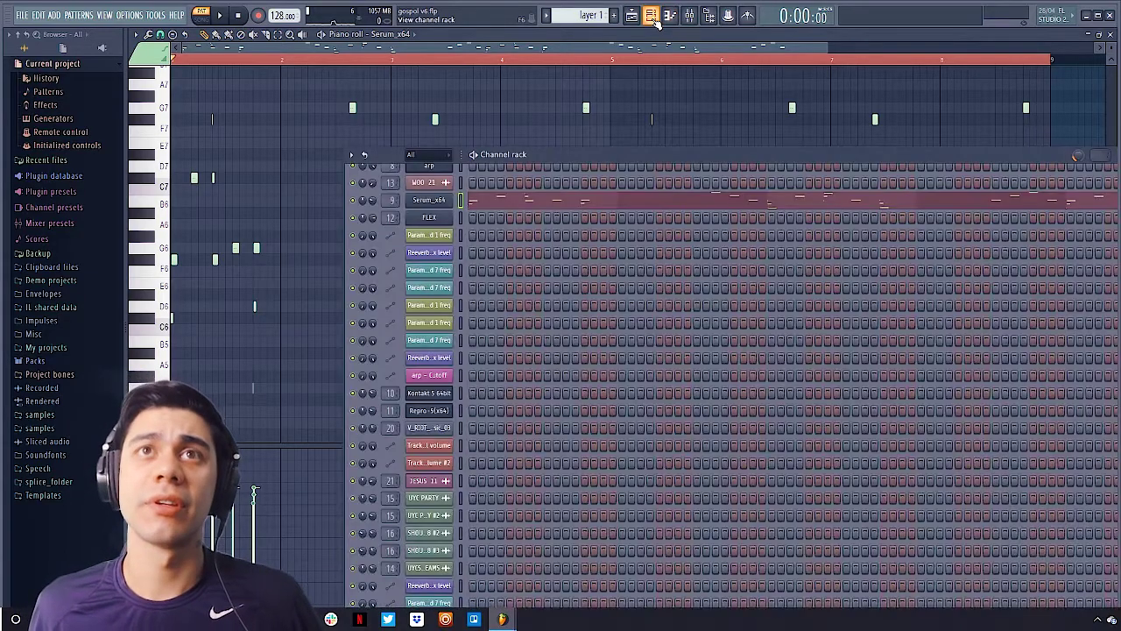
{"action": "left_click", "coordinate": [429, 200]}
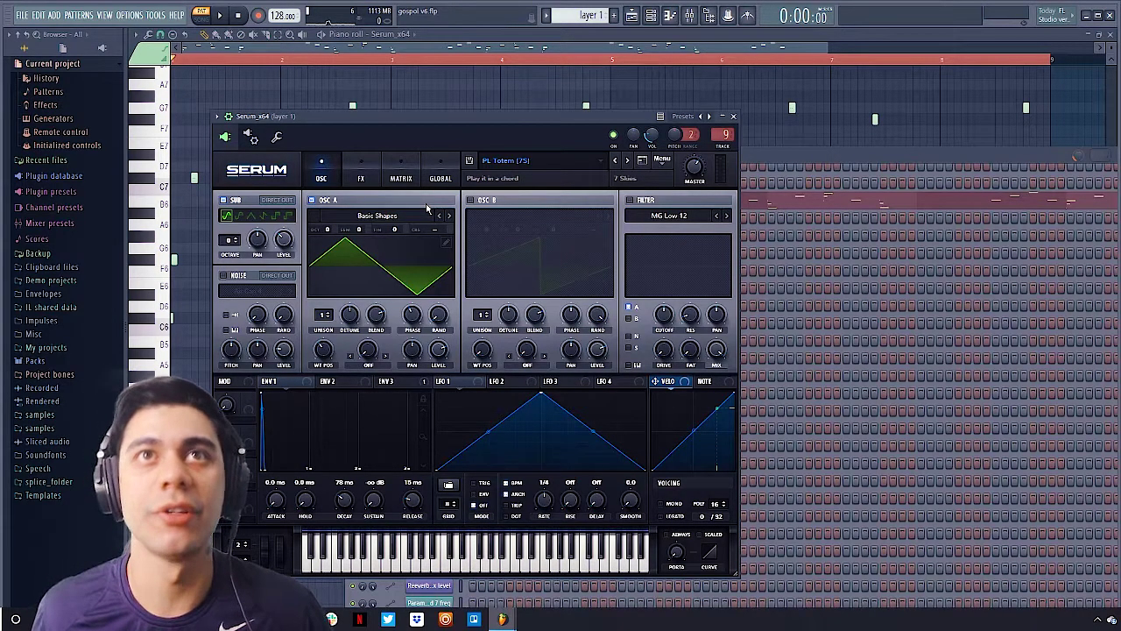
{"action": "key", "text": "space"}
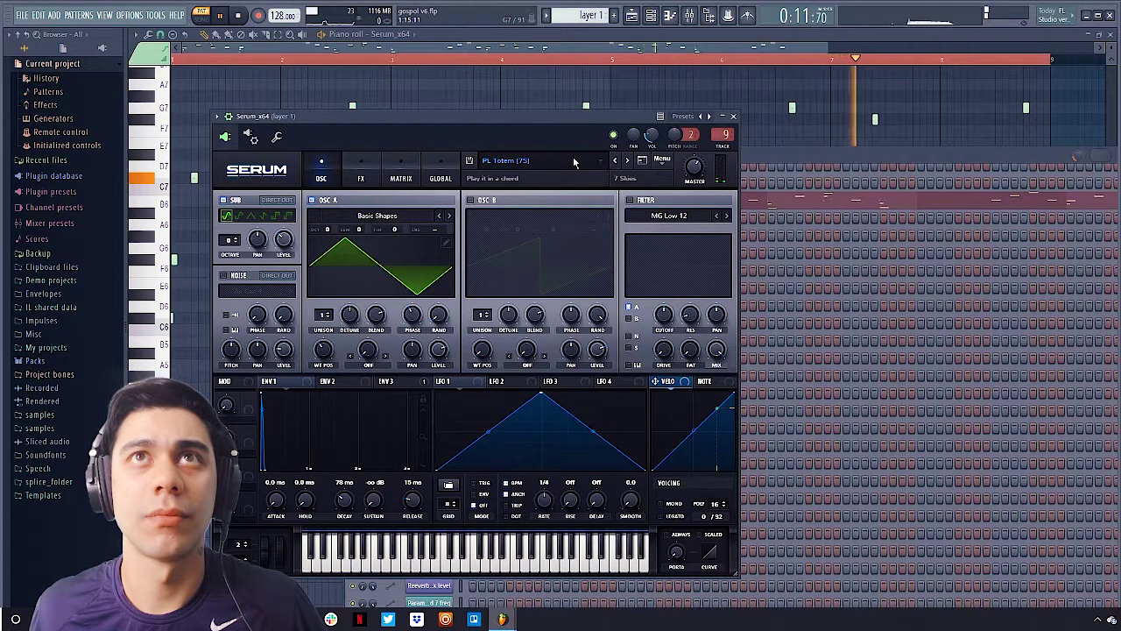
{"action": "key", "text": "space"}
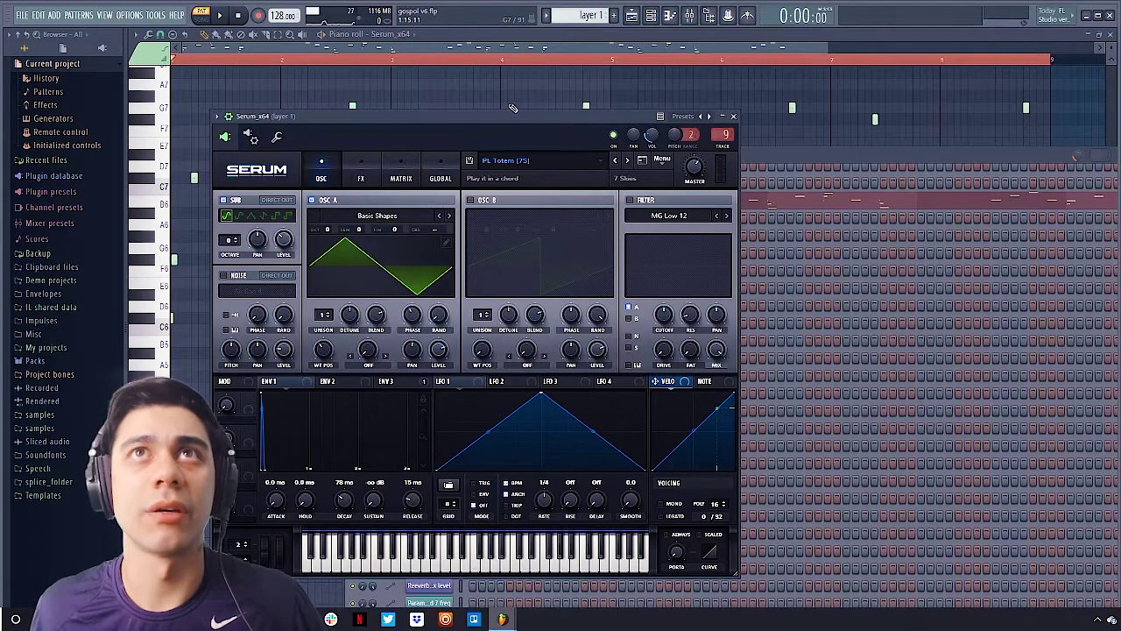
- Close layer 1's Serum instrument and return to the playlist with the whole arrangement in view
{"action": "left_click", "coordinate": [508, 101]}
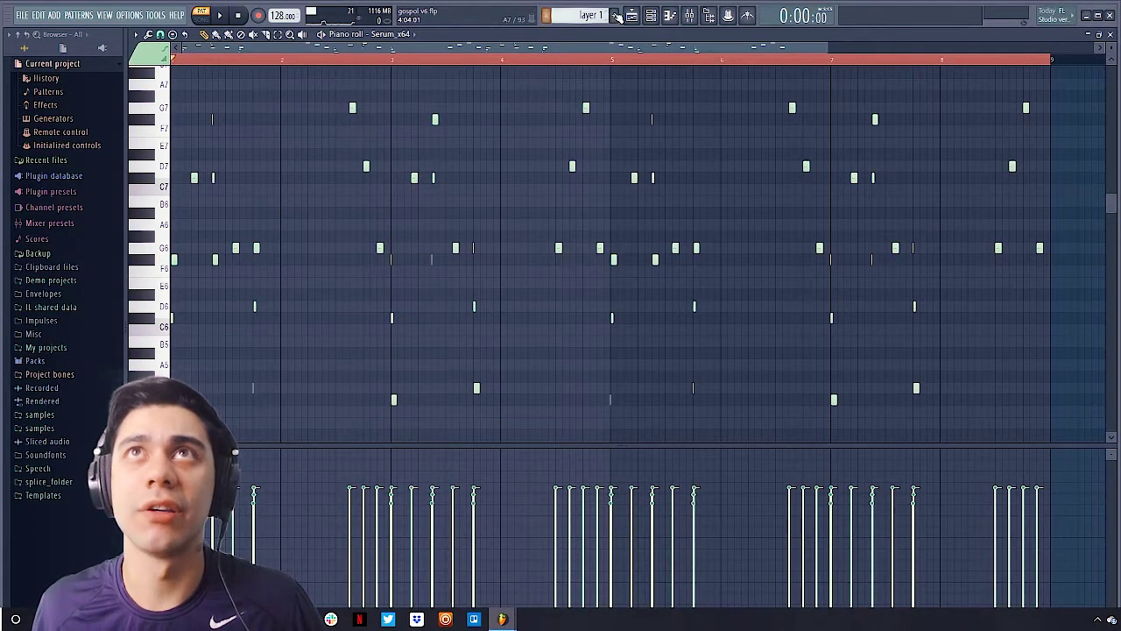
{"action": "key", "text": "F5"}
{"action": "scroll", "coordinate": [342, 207], "scroll_direction": "up", "scroll_amount": 6}
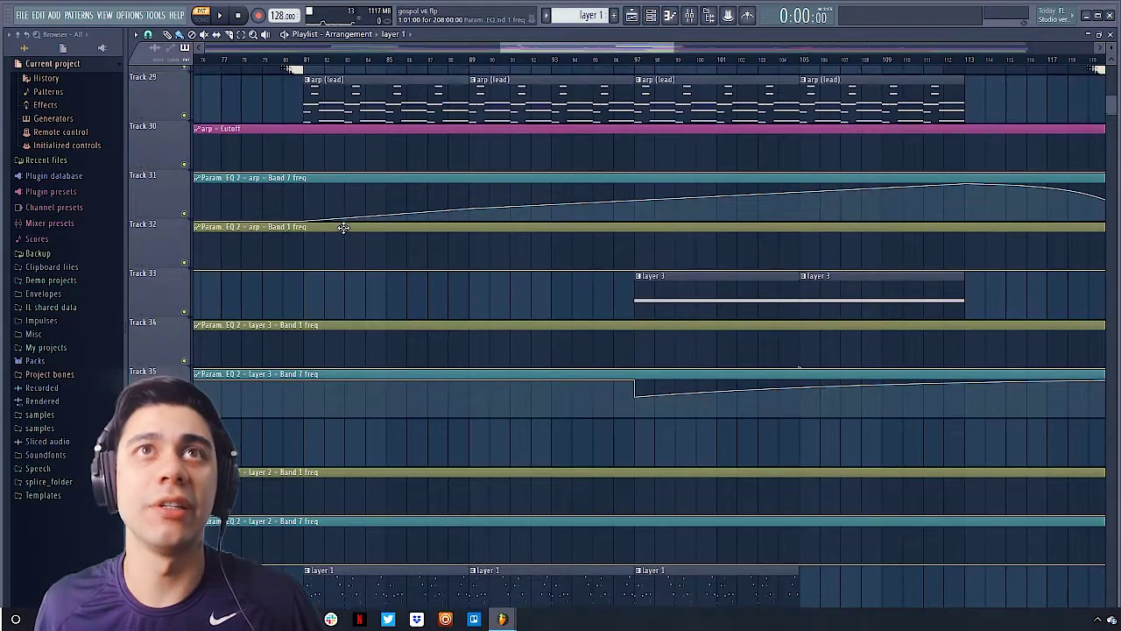
{"action": "scroll", "coordinate": [352, 243], "scroll_direction": "up", "scroll_amount": 10}
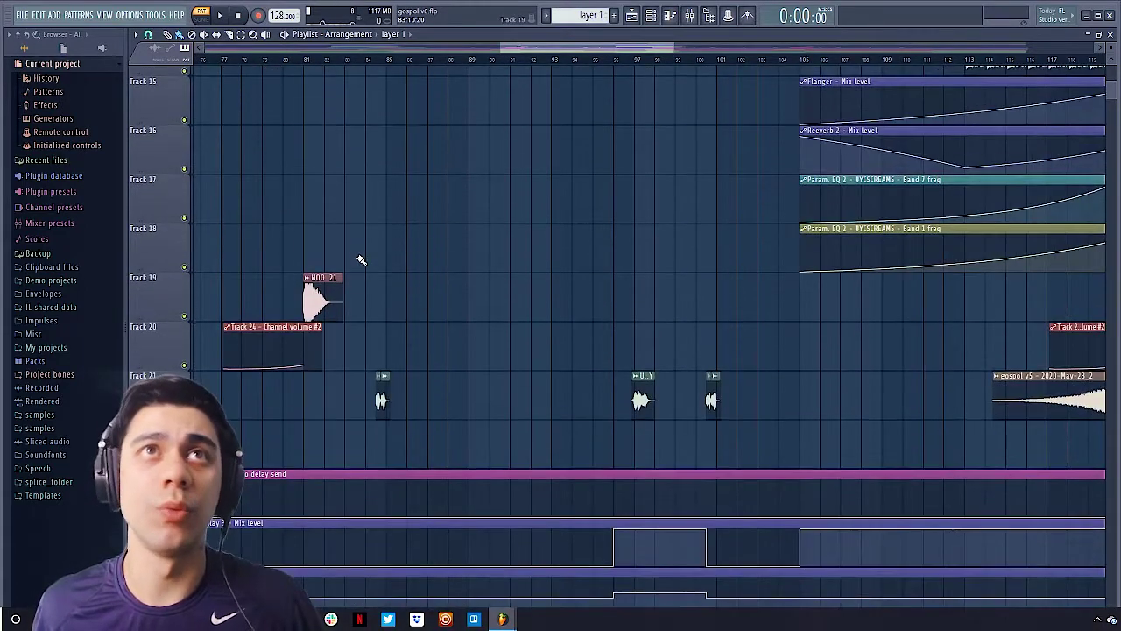
{"action": "scroll", "coordinate": [357, 258], "scroll_direction": "up", "scroll_amount": 3}
{"action": "right_click", "coordinate": [349, 228], "text": "ctrl"}
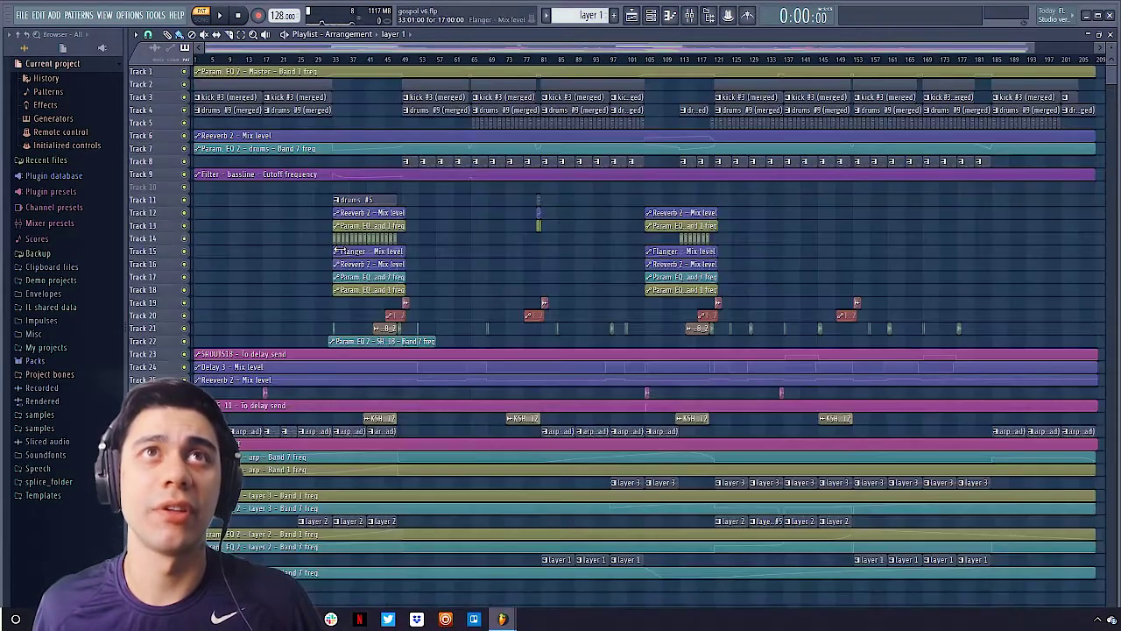
- Play the arrangement briefly from bar 81, where the layer 1 and arp (lead) clips start
{"action": "left_click_drag", "start_coordinate": [495, 109], "coordinate": [751, 604]}
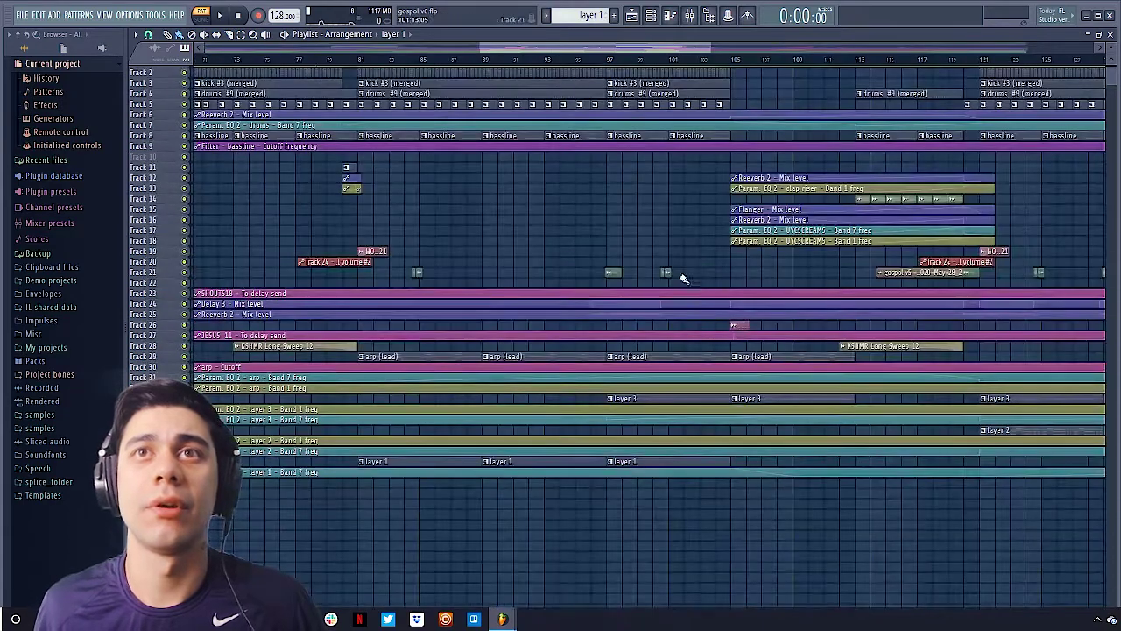
{"action": "left_click", "coordinate": [362, 60]}
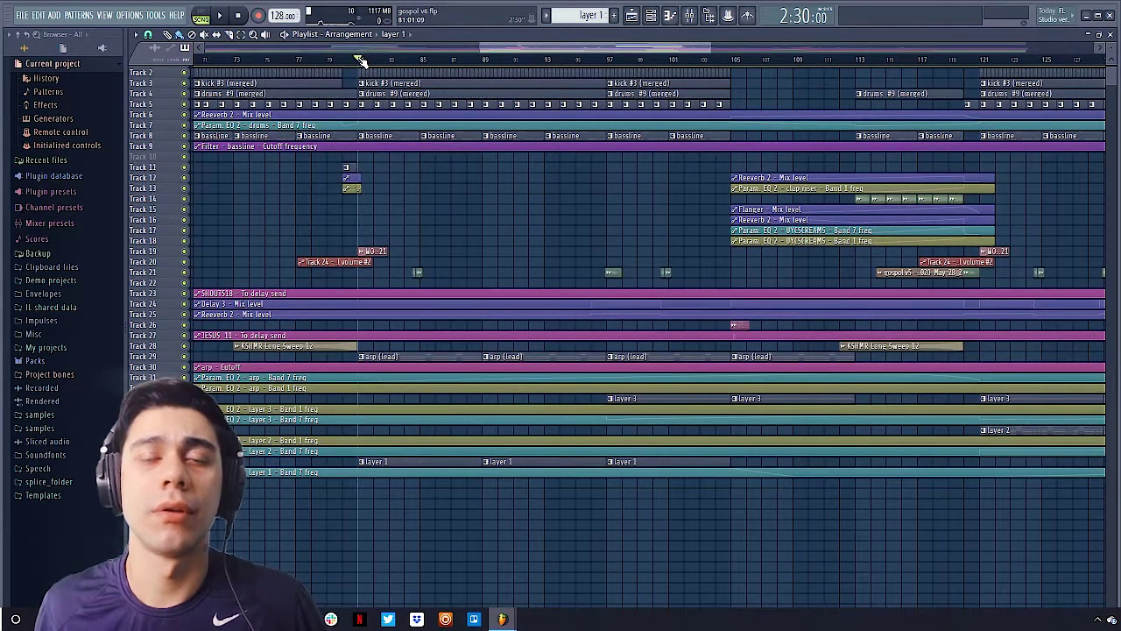
{"action": "key", "text": "space"}
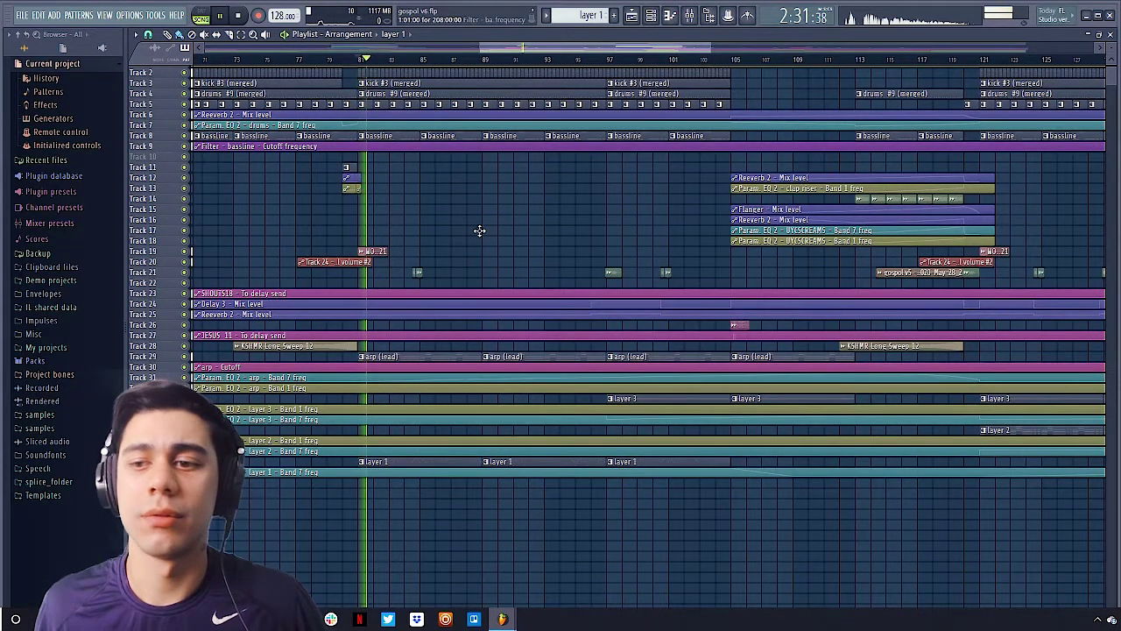
{"action": "key", "text": "space"}
{"action": "scroll", "coordinate": [452, 355], "scroll_direction": "up", "scroll_amount": 1}
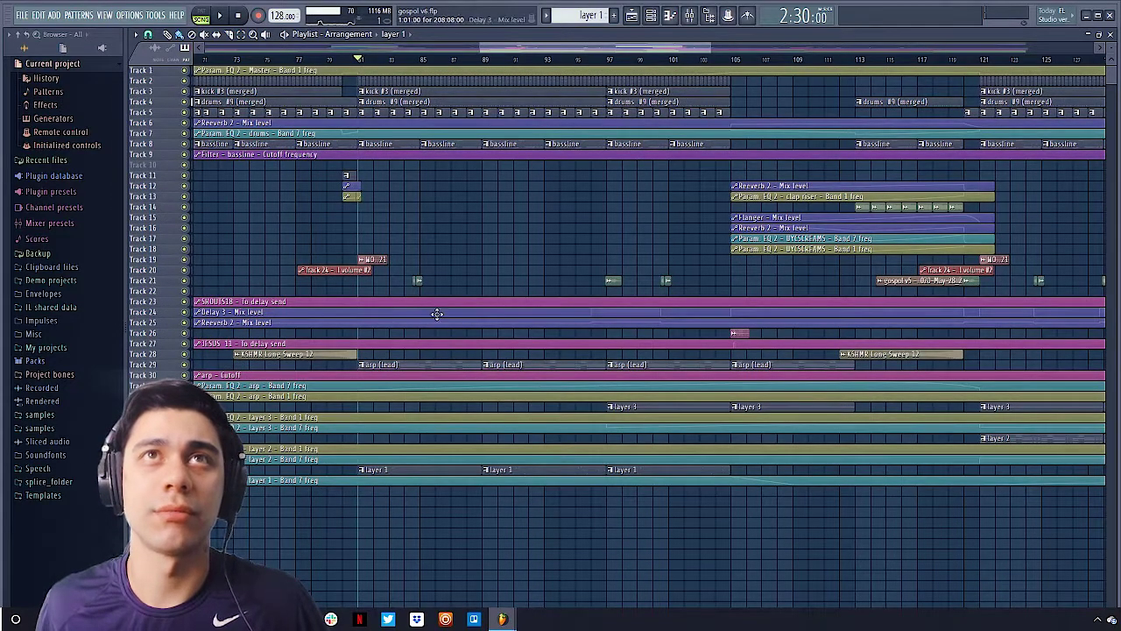
- Place the playhead at the end of the arrangement and briefly select the first build-up's clips on tracks 11 to 14
{"action": "right_click", "coordinate": [478, 230], "text": "ctrl"}
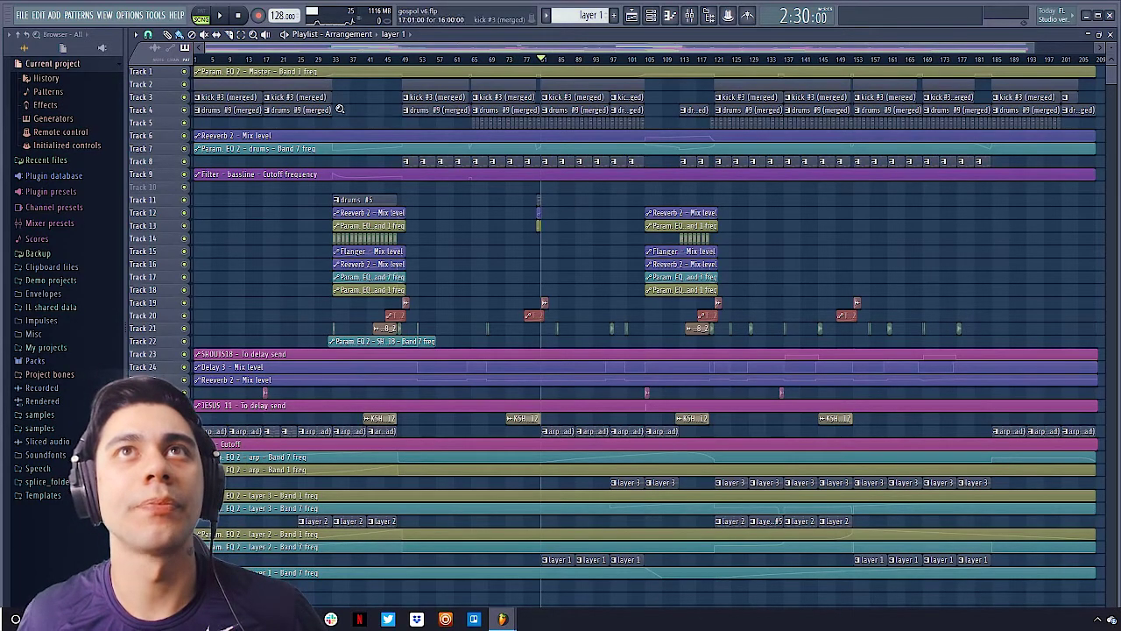
{"action": "scroll", "coordinate": [726, 230], "scroll_direction": "up", "scroll_amount": 3}
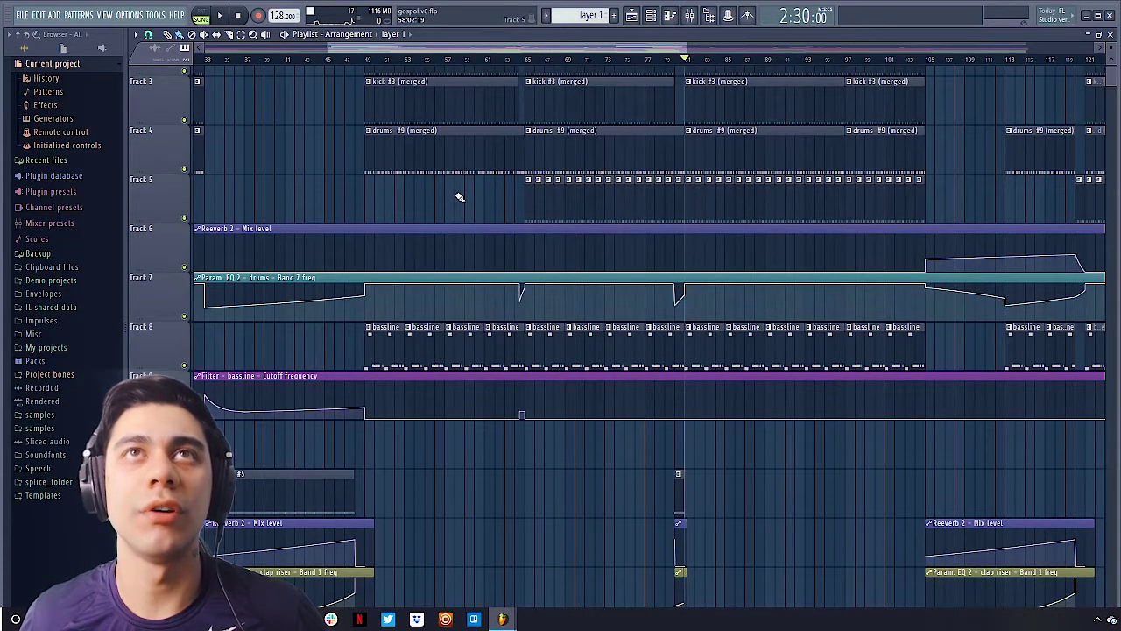
{"action": "scroll", "coordinate": [458, 197], "scroll_direction": "down", "scroll_amount": 4}
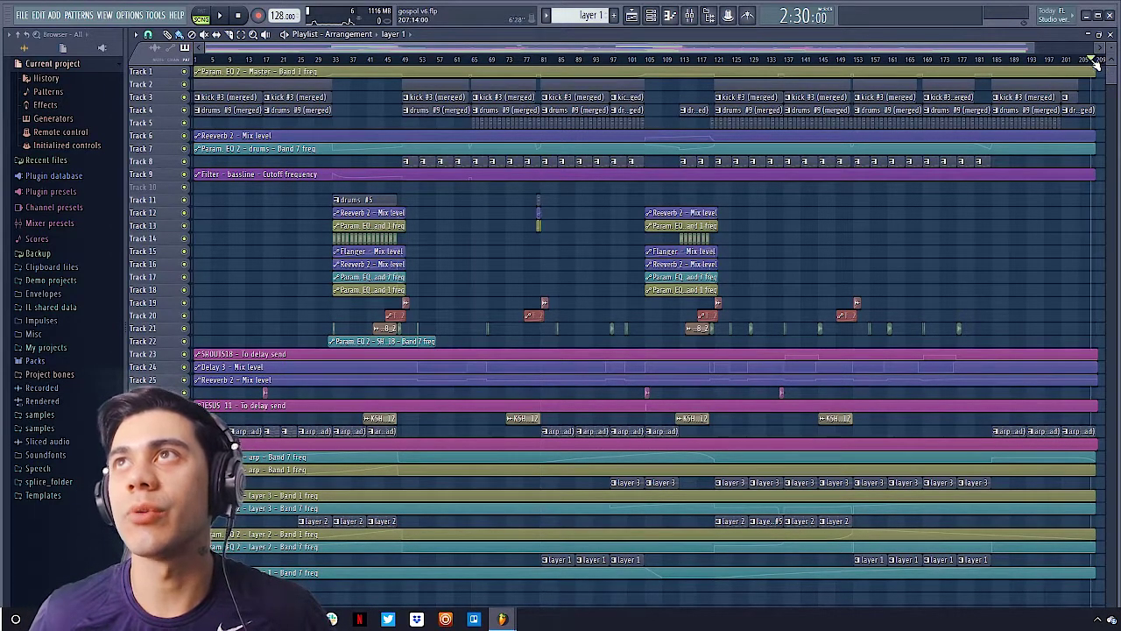
{"action": "left_click", "coordinate": [1092, 59]}
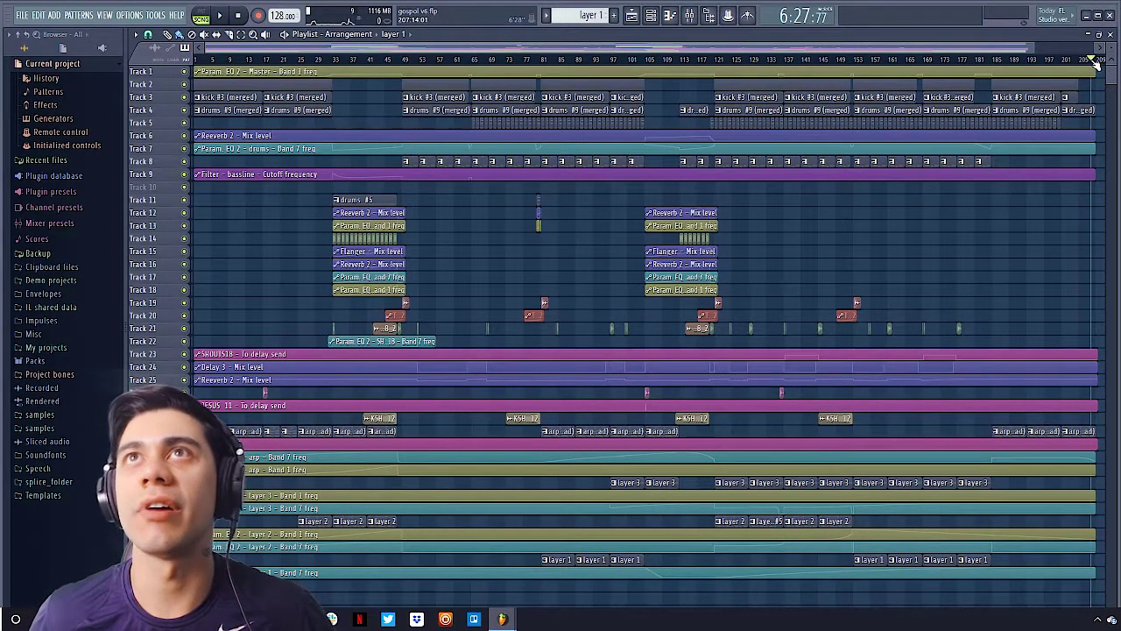
{"action": "left_click", "coordinate": [1096, 63]}
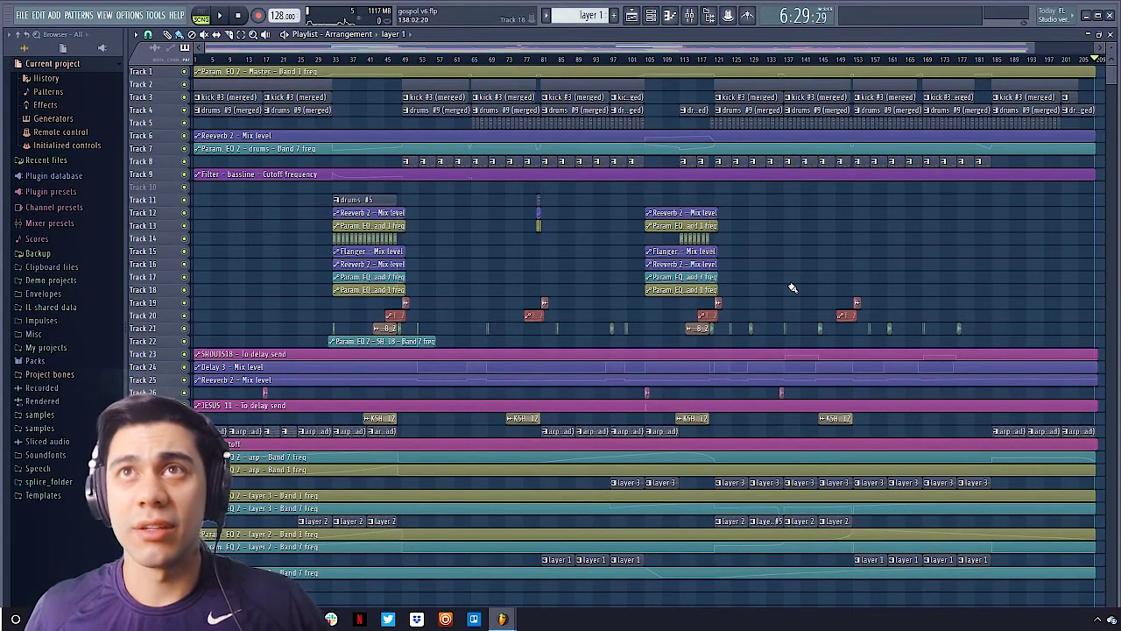
{"action": "left_click_drag", "start_coordinate": [326, 195], "coordinate": [379, 238]}
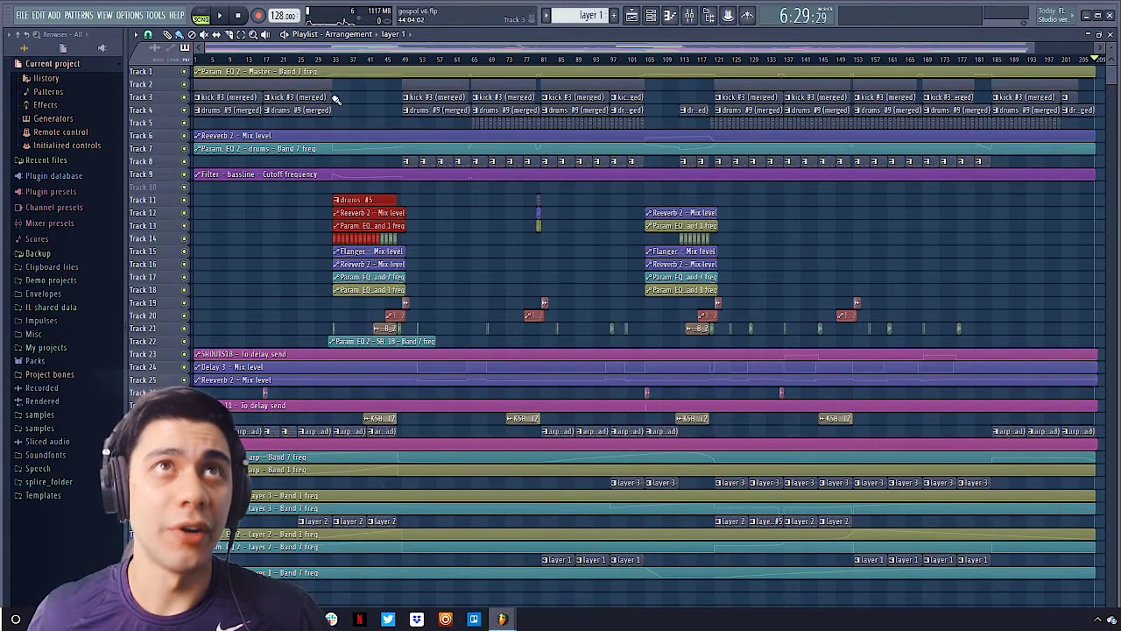
{"action": "key", "text": "ctrl+d"}
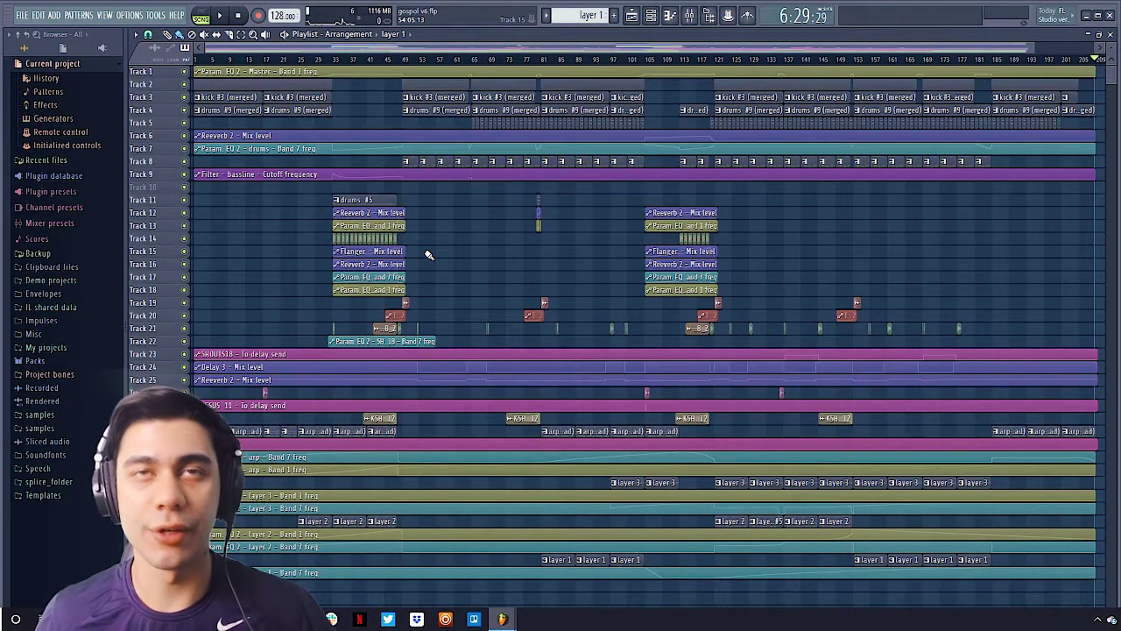
- Open the kick #3 (merged) clip at bar 49 in the piano roll, then return to the playlist
{"action": "left_click_drag", "start_coordinate": [381, 92], "coordinate": [550, 253]}
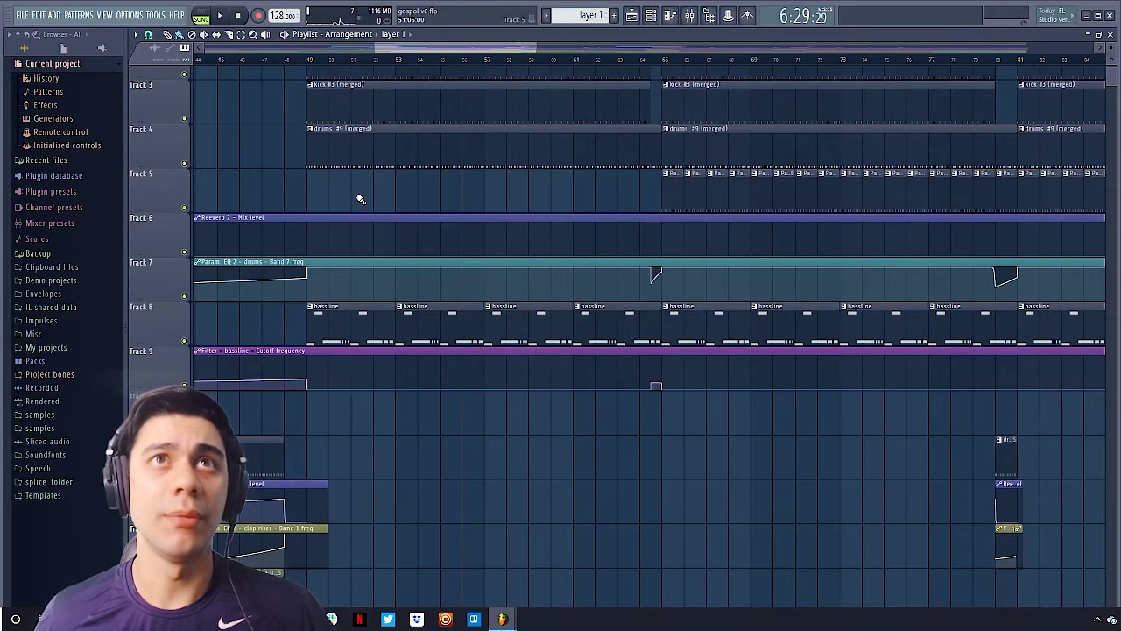
{"action": "right_click", "coordinate": [374, 154], "text": "ctrl"}
{"action": "left_click_drag", "start_coordinate": [382, 72], "coordinate": [511, 199]}
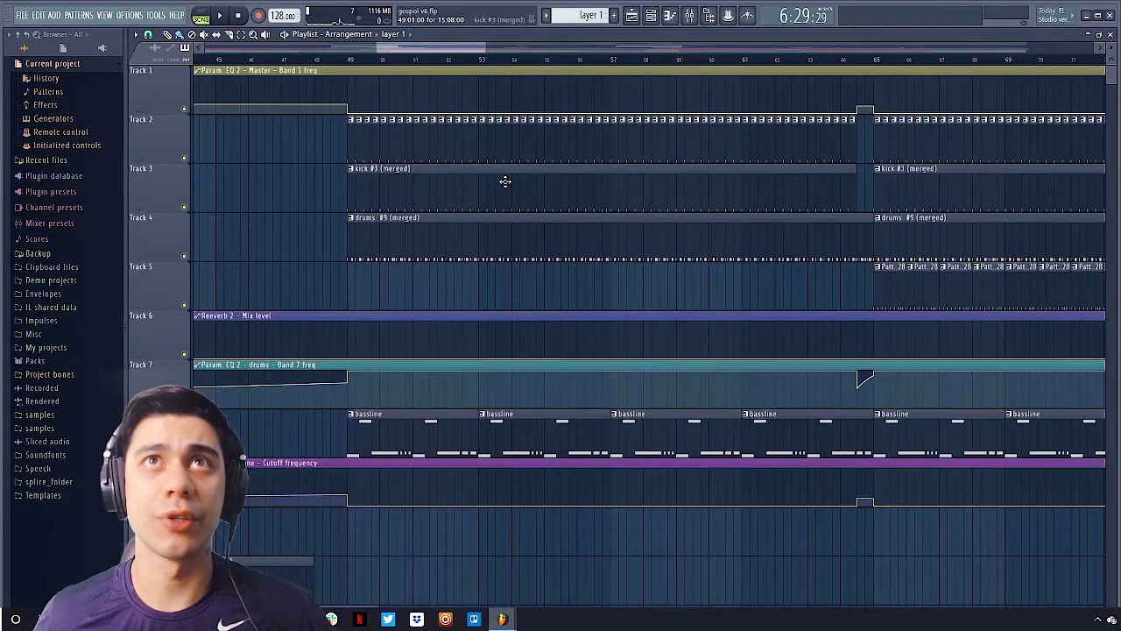
{"action": "double_click", "coordinate": [396, 196]}
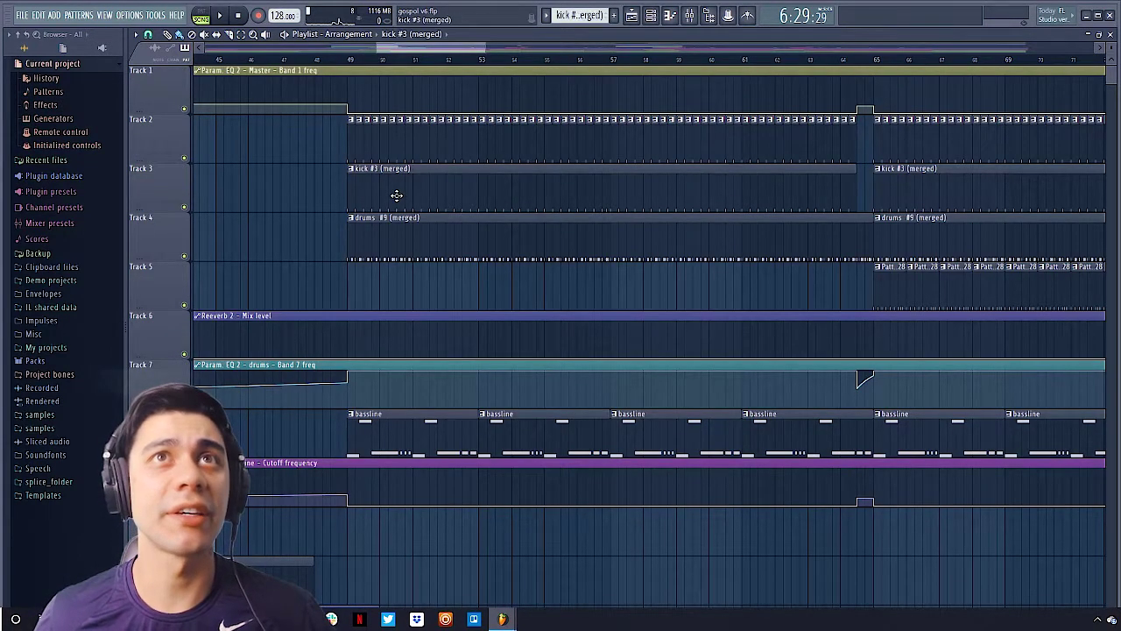
{"action": "right_click", "coordinate": [388, 240], "text": "ctrl"}
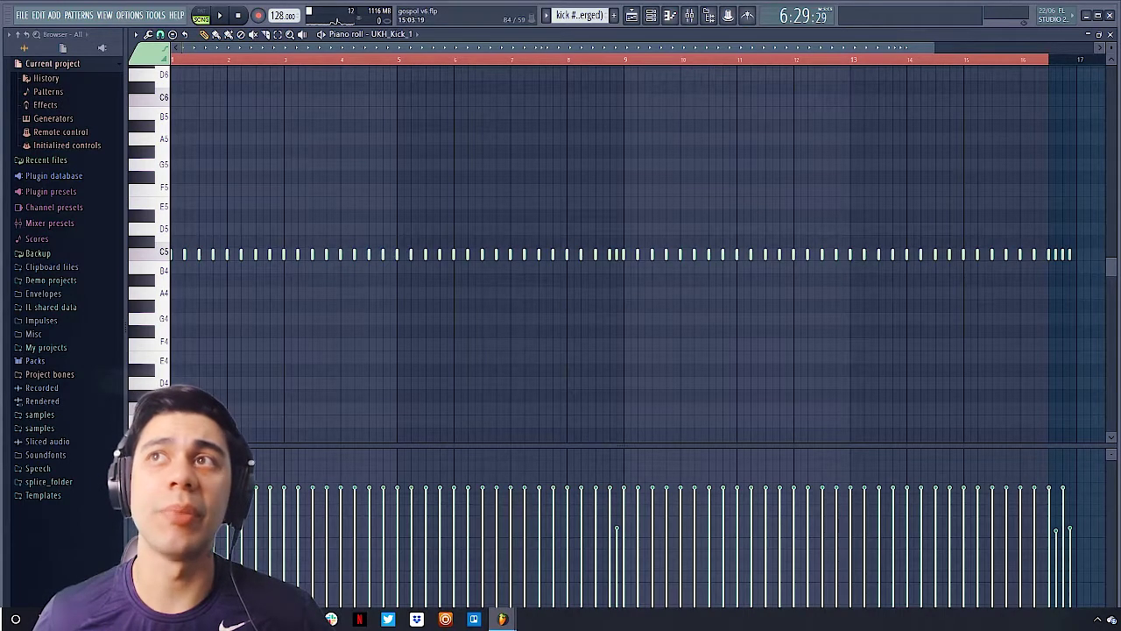
{"action": "left_click", "coordinate": [631, 15]}
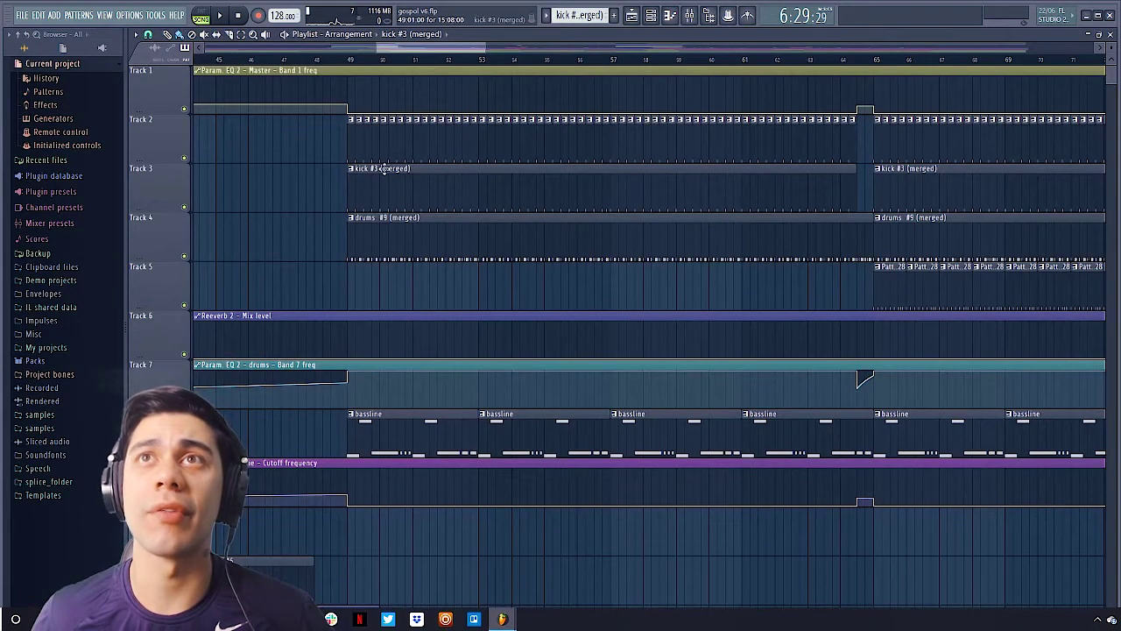
- Play parts of the section between bars 49 and 65, including the gap in the kick just before bar 65
{"action": "right_click", "coordinate": [836, 321], "text": "ctrl"}
{"action": "left_click_drag", "start_coordinate": [358, 84], "coordinate": [531, 221]}
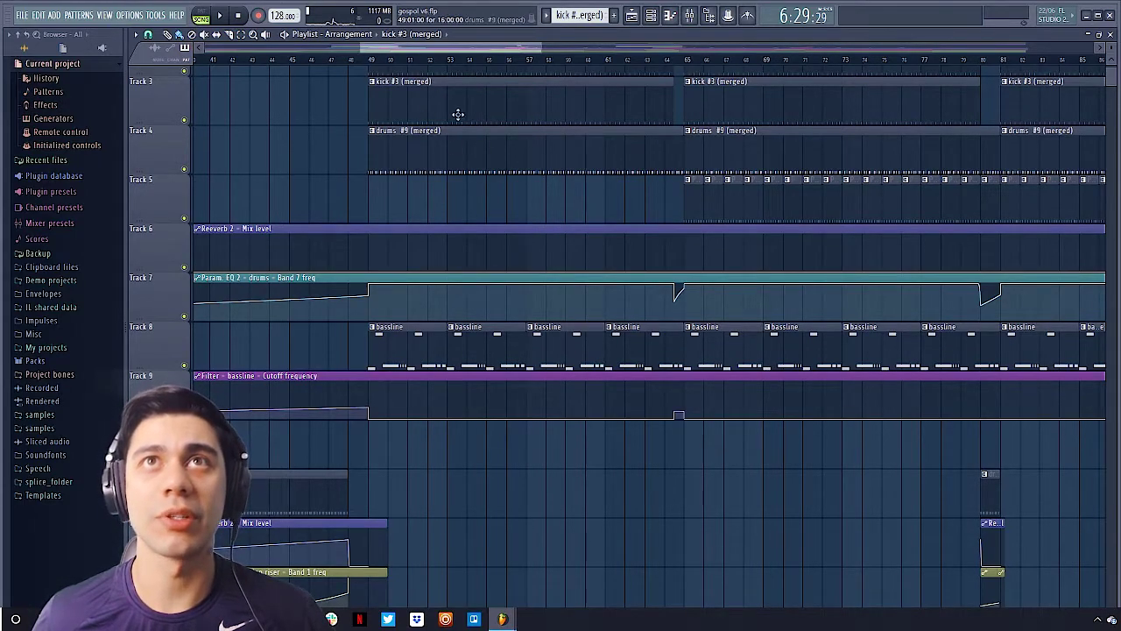
{"action": "left_click", "coordinate": [519, 62]}
{"action": "key", "text": "space"}
{"action": "key", "text": "space"}
{"action": "left_click", "coordinate": [673, 66]}
{"action": "key", "text": "space"}
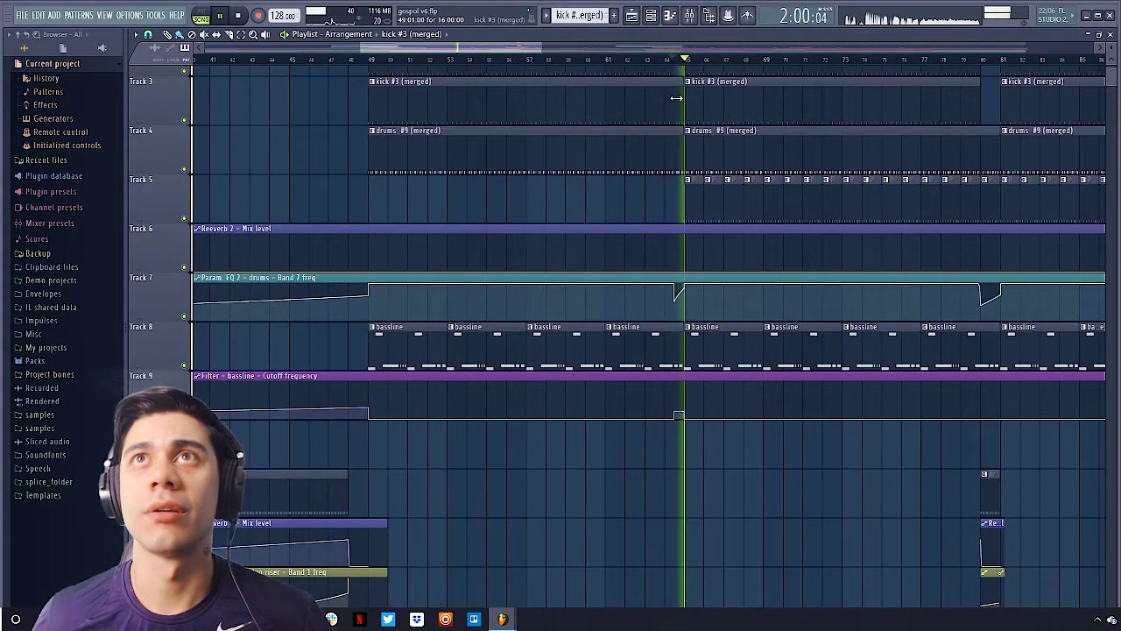
{"action": "left_click_drag", "start_coordinate": [618, 84], "coordinate": [799, 272]}
{"action": "key", "text": "space"}
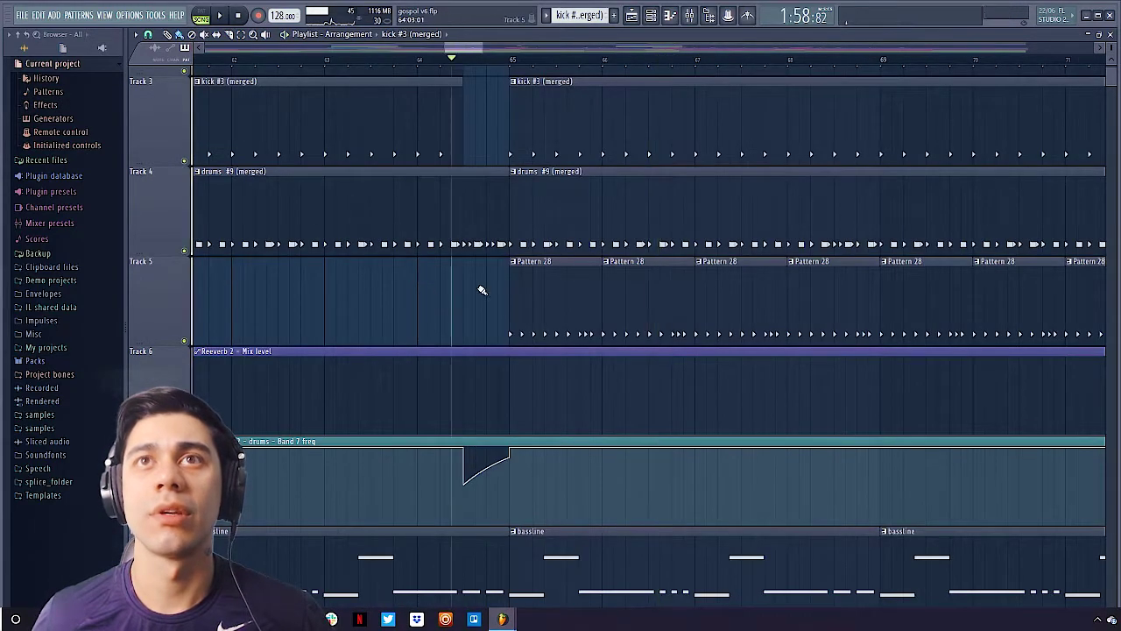
- Open the Pattern 28 clip at bar 65 in the piano roll, play the song from there and return to the playlist
{"action": "double_click", "coordinate": [561, 307]}
{"action": "left_click_drag", "start_coordinate": [327, 292], "coordinate": [58, 152]}
{"action": "key", "text": "space"}
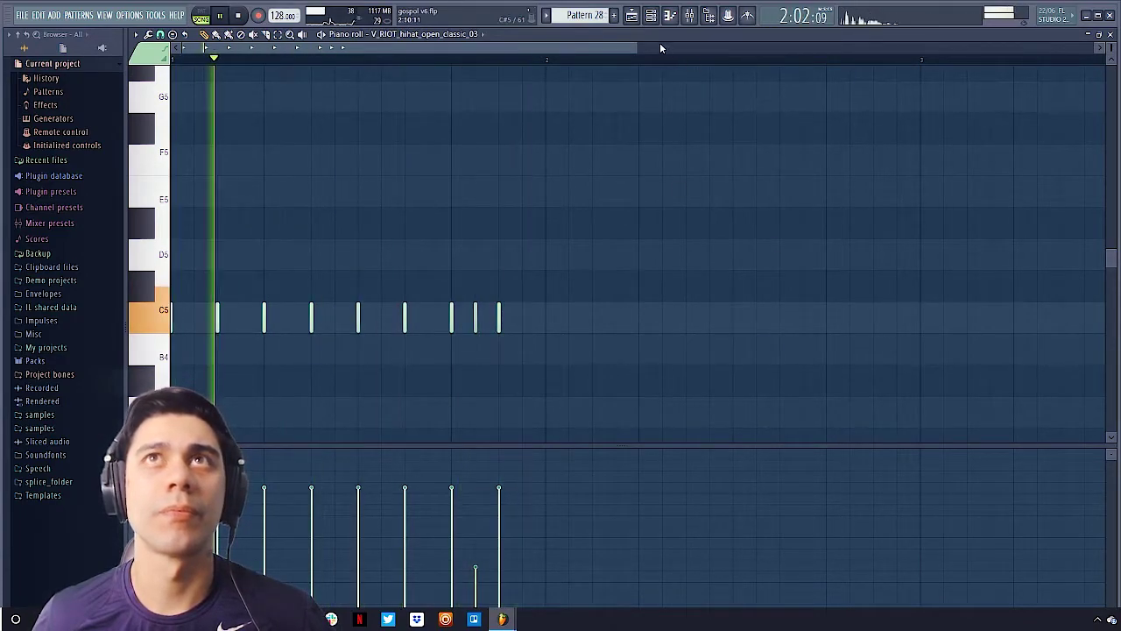
{"action": "key", "text": "F5"}
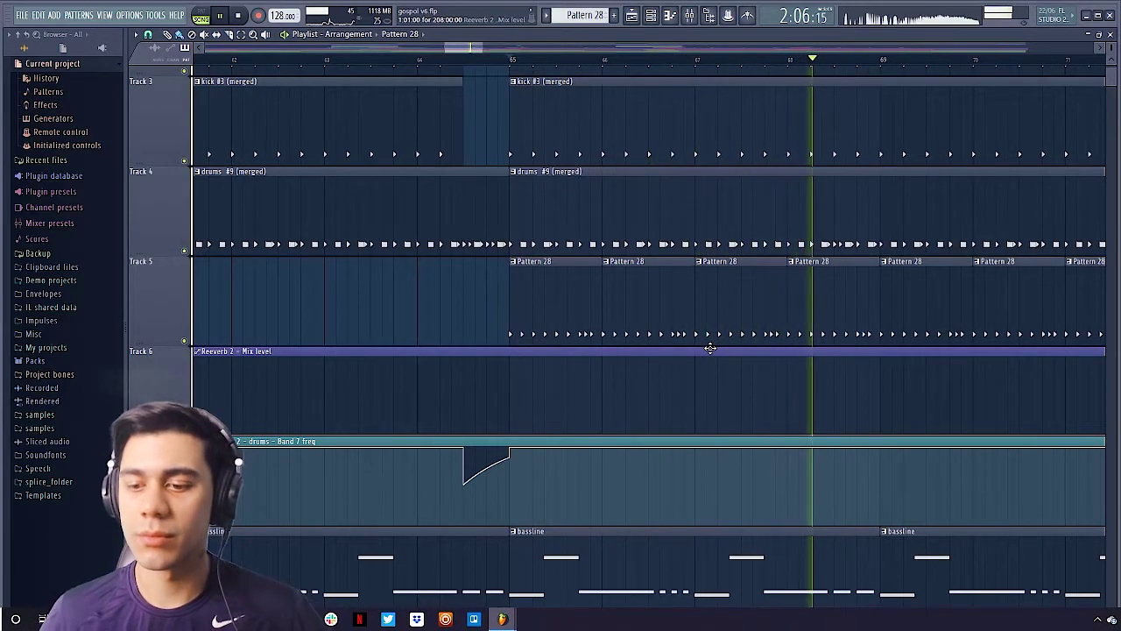
{"action": "key", "text": "space"}
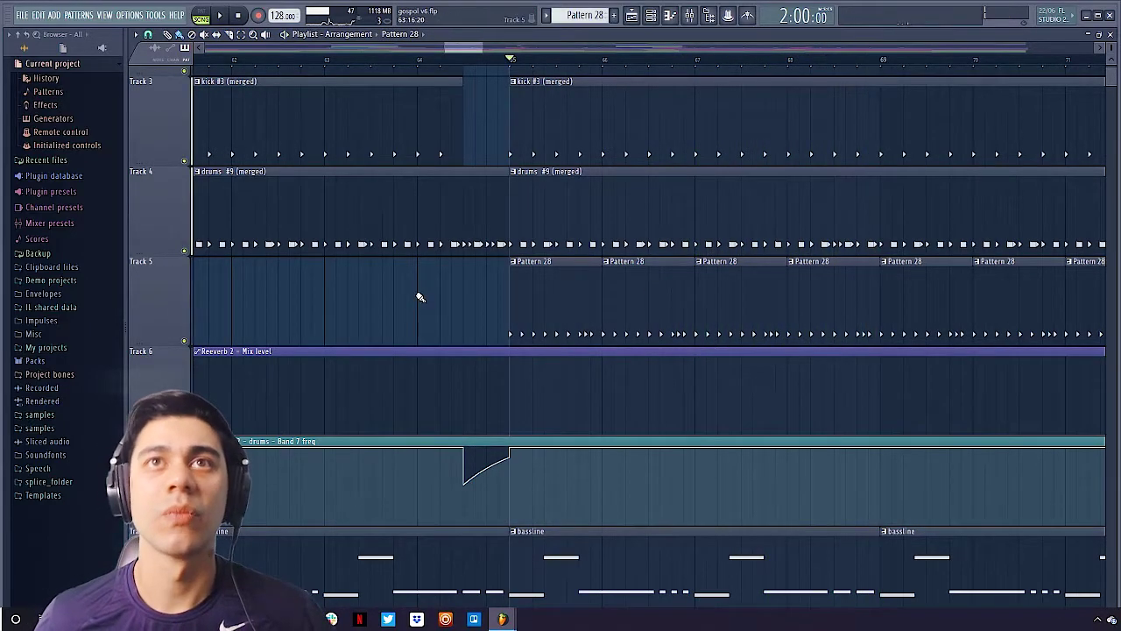
- Open the drums #9 (merged) clip that starts at bar 49 in the piano roll
{"action": "right_click", "coordinate": [417, 296], "text": "ctrl"}
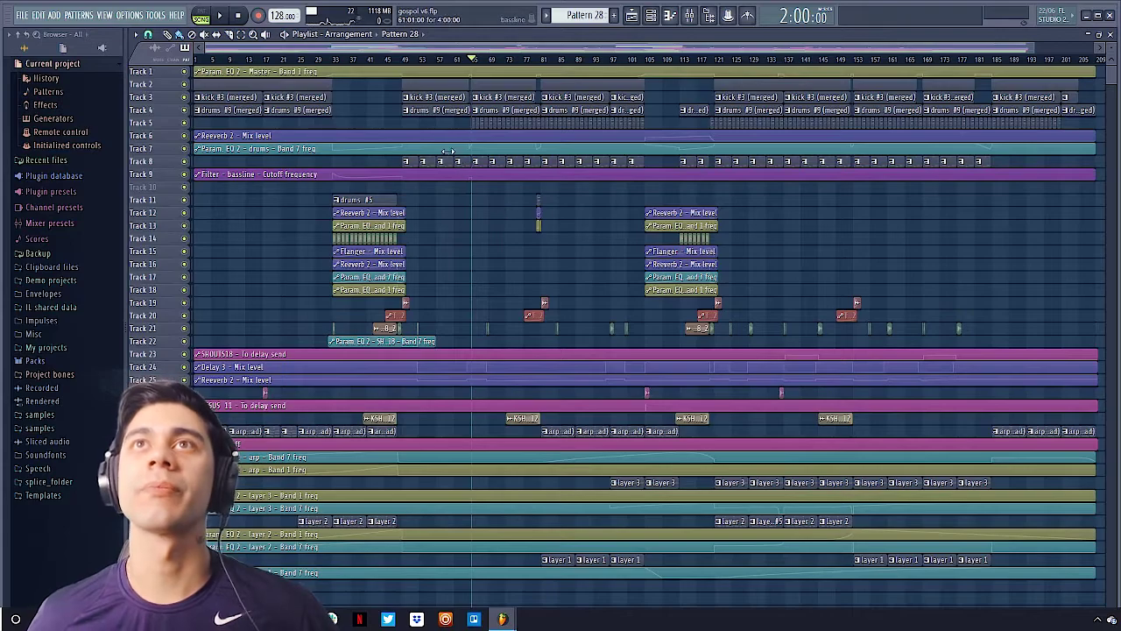
{"action": "right_click", "coordinate": [707, 226], "text": "ctrl"}
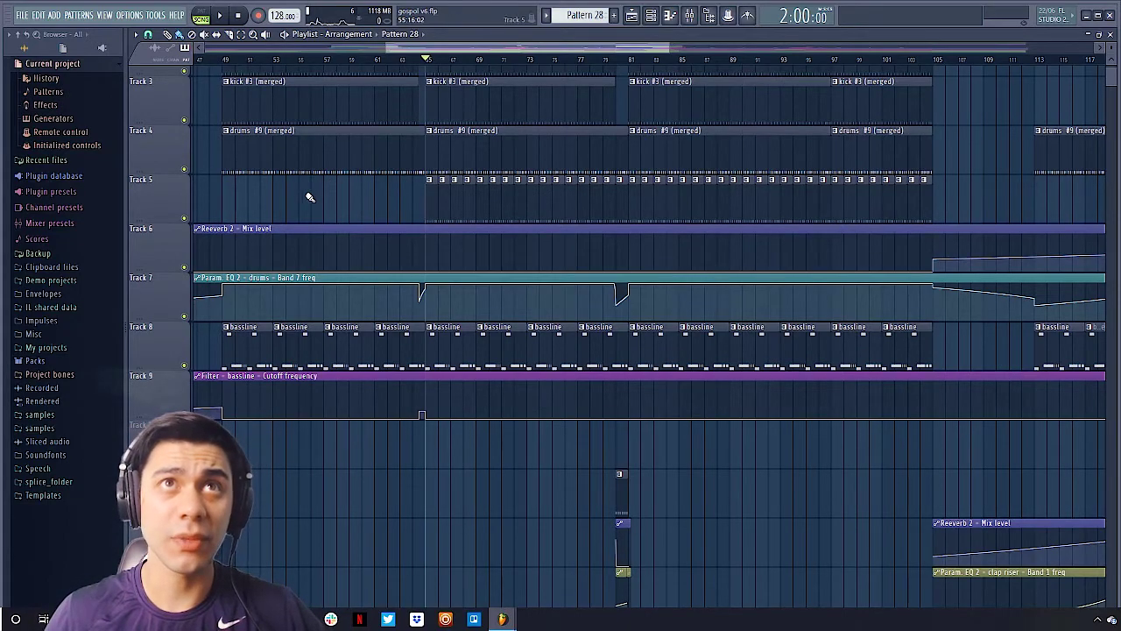
{"action": "left_click_drag", "start_coordinate": [288, 210], "coordinate": [429, 149]}
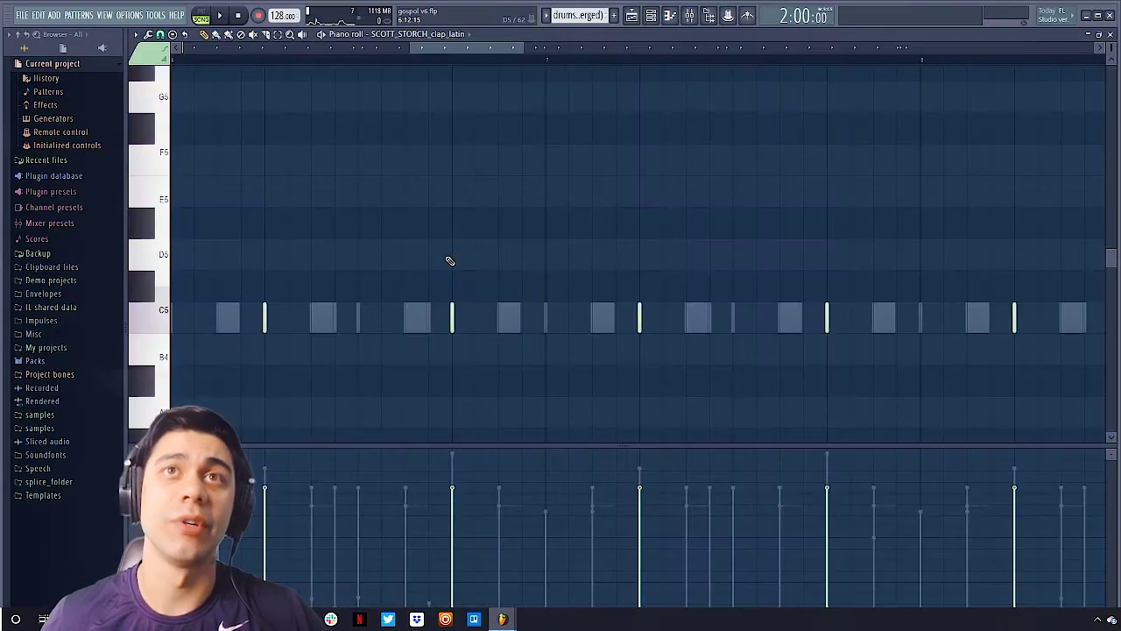
- Open the channel rack, filter it to the Unsorted channels and reposition it to show all the drum channels
{"action": "left_click", "coordinate": [651, 17]}
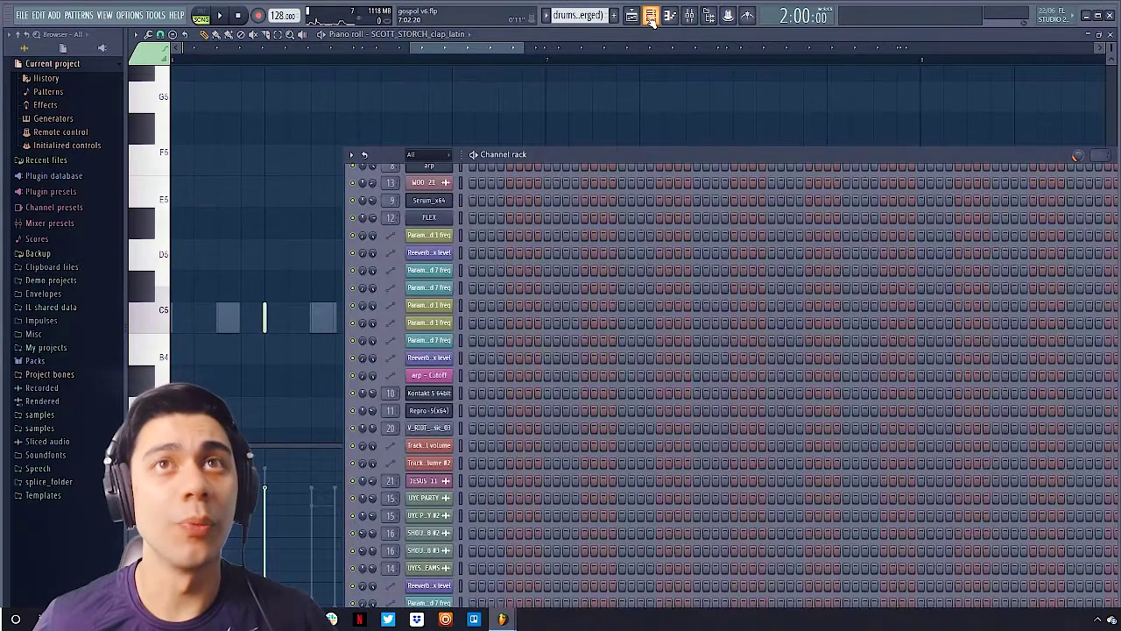
{"action": "left_click", "coordinate": [443, 155]}
{"action": "left_click", "coordinate": [422, 205]}
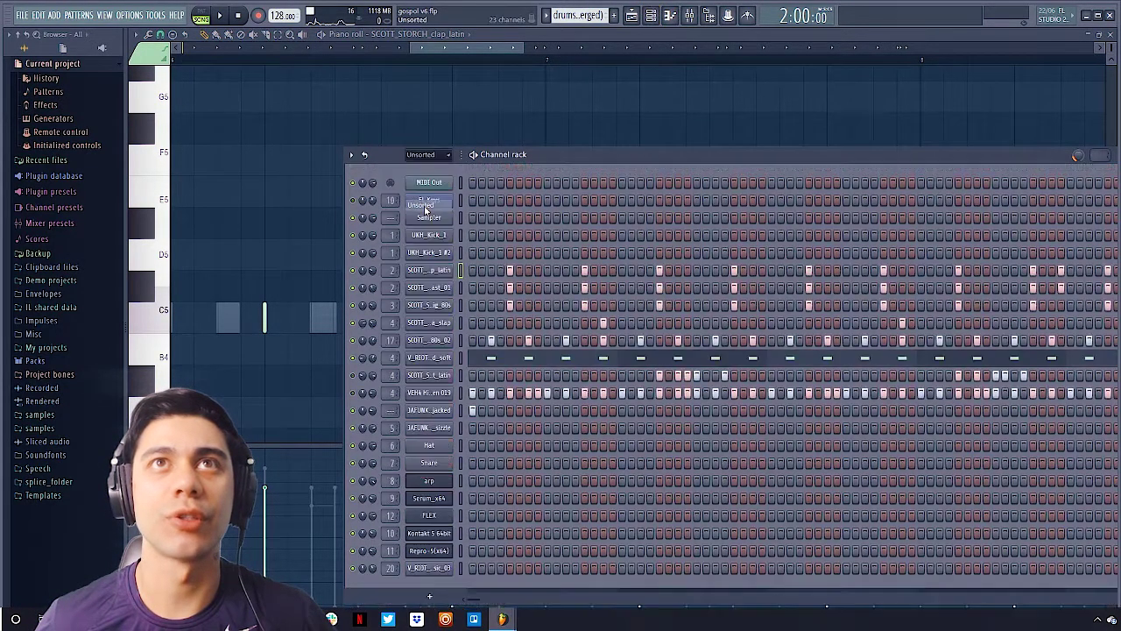
{"action": "left_click_drag", "start_coordinate": [589, 153], "coordinate": [422, 110]}
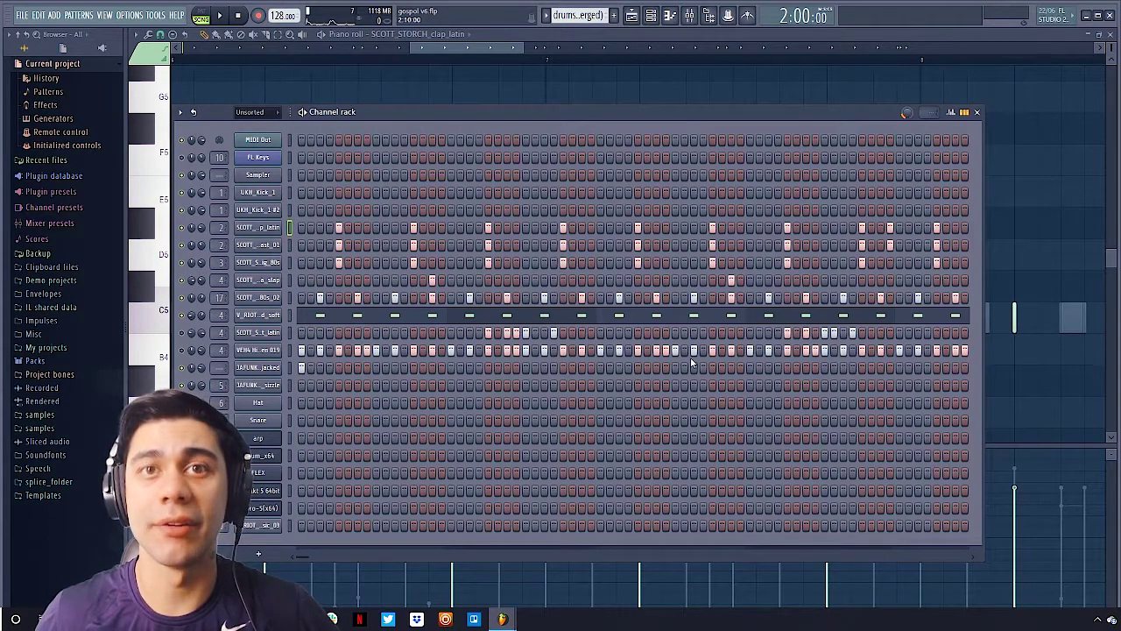
- Return to the playlist, play briefly from bar 65 and move the playhead to bar 81 in the full arrangement
{"action": "left_click", "coordinate": [634, 17]}
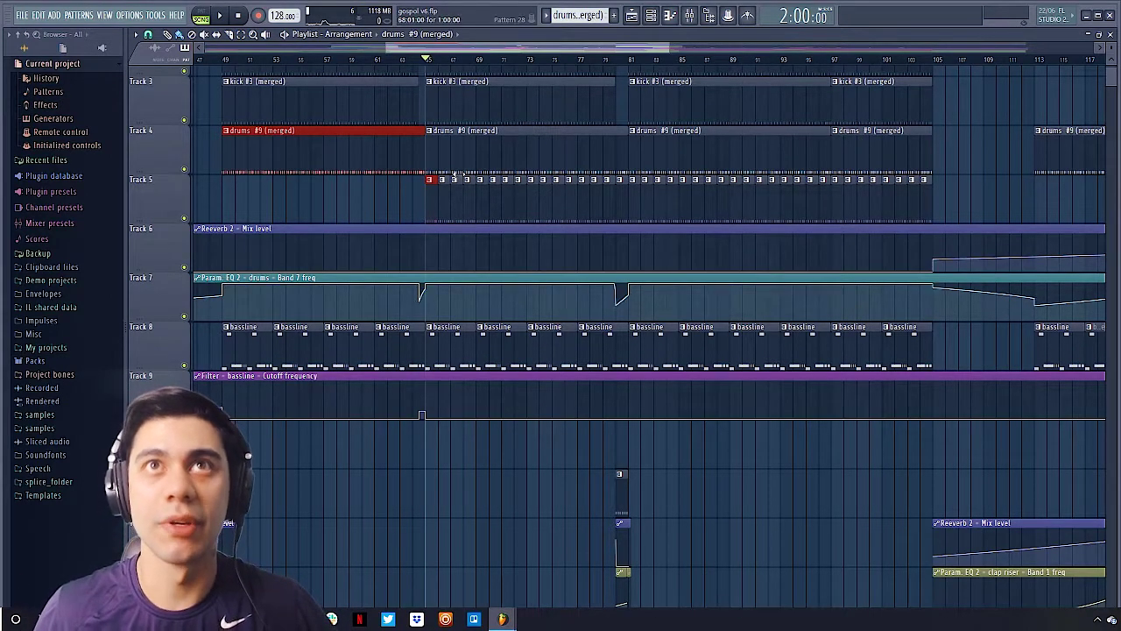
{"action": "key", "text": "space"}
{"action": "key", "text": "space"}
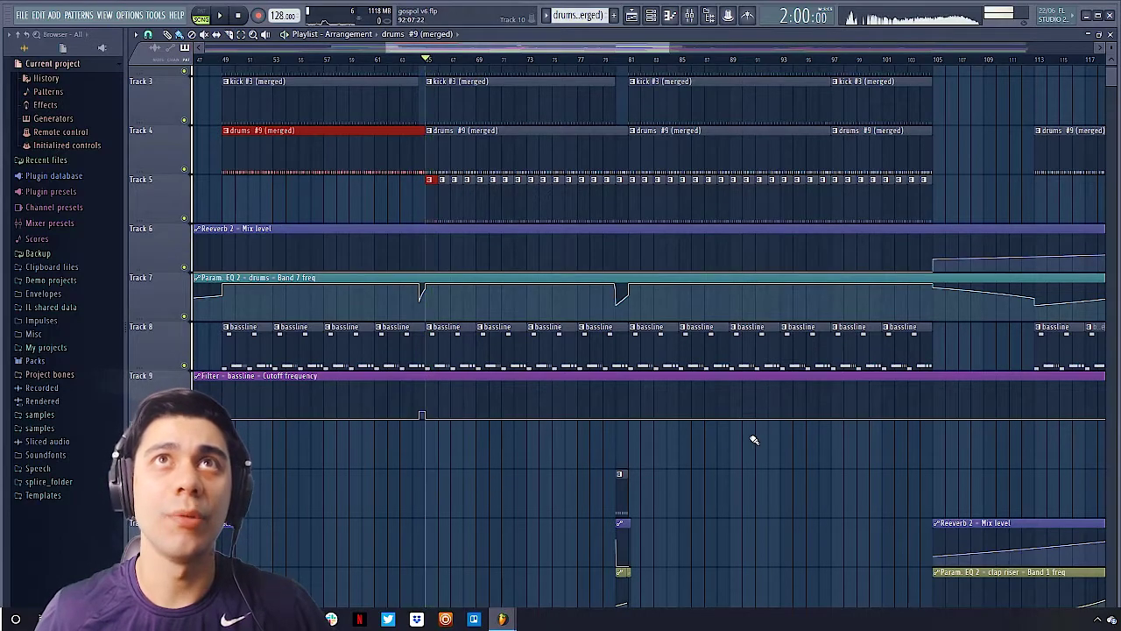
{"action": "scroll", "coordinate": [674, 313], "scroll_direction": "down", "scroll_amount": 5}
{"action": "left_click", "coordinate": [633, 60]}
{"action": "right_click", "coordinate": [673, 209], "text": "ctrl"}
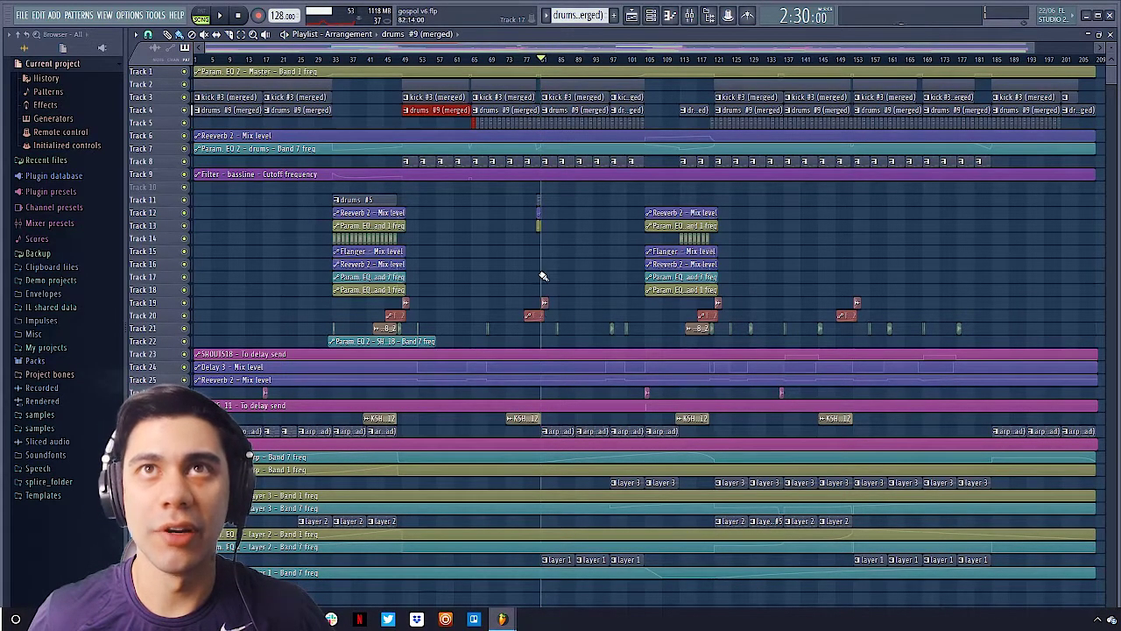
- Play the song briefly from bar 81 and examine the second build-up's automation and effect clips starting at bar 105
{"action": "key", "text": "space"}
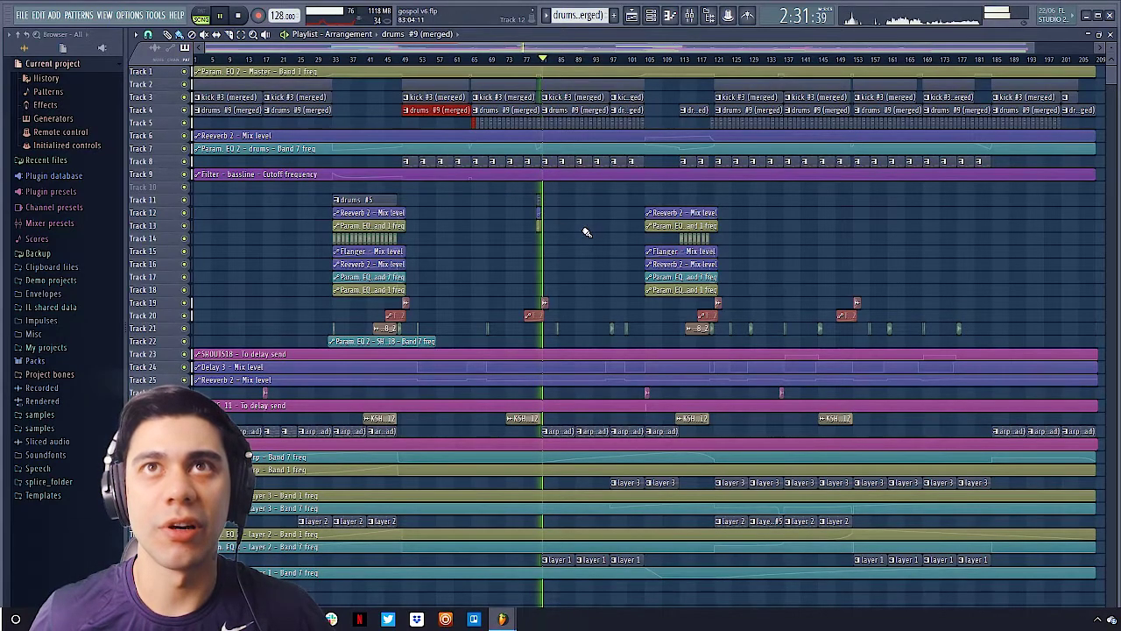
{"action": "key", "text": "space"}
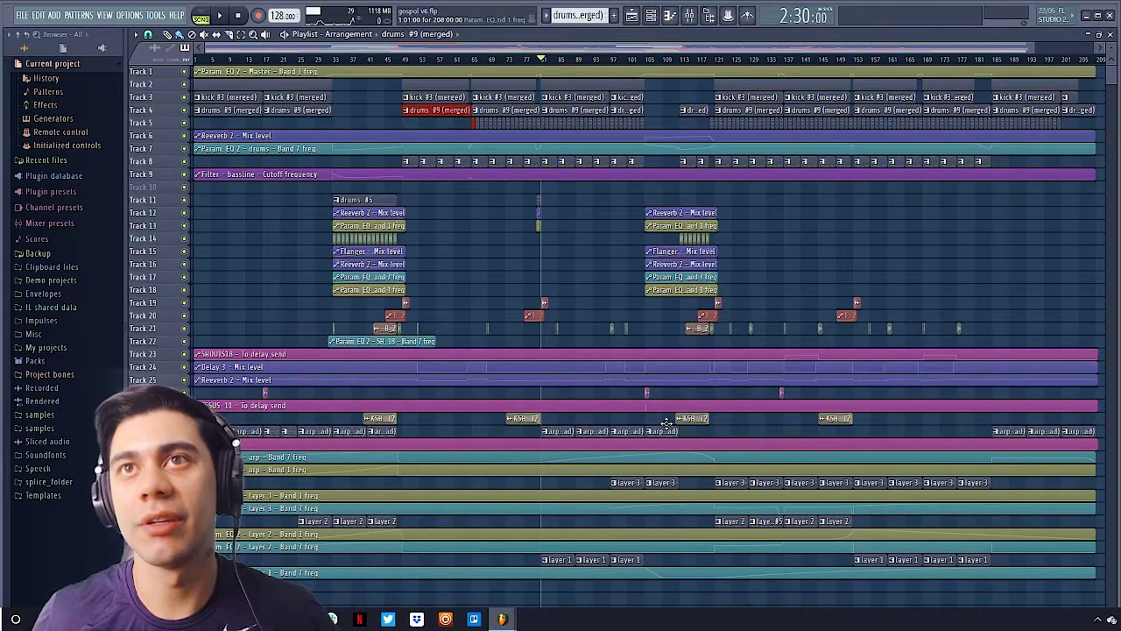
{"action": "left_click_drag", "start_coordinate": [620, 247], "coordinate": [878, 552]}
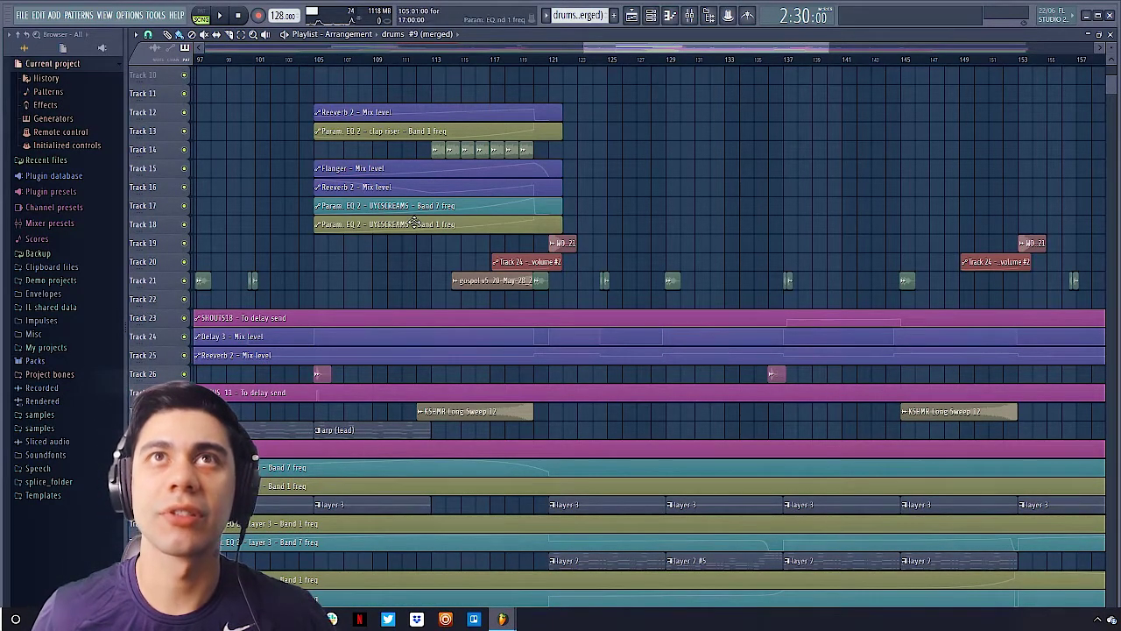
{"action": "scroll", "coordinate": [613, 183], "scroll_direction": "down", "scroll_amount": 3}
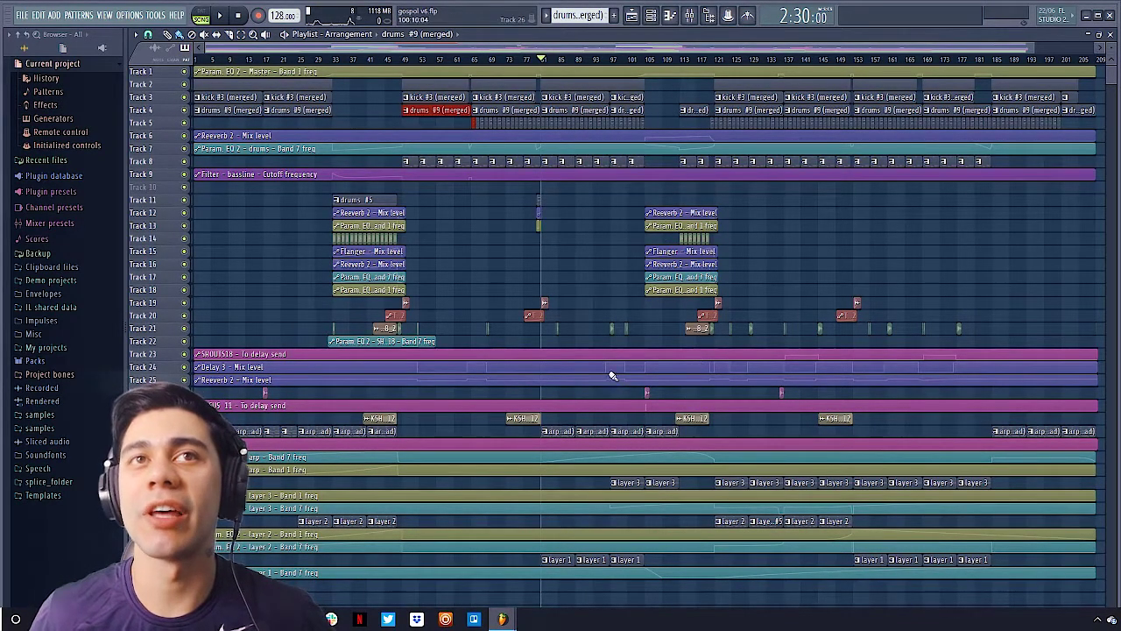
- Examine the second build-up's tracks from the arp lead to the bassline and play it from bar 113 past bar 121
{"action": "scroll", "coordinate": [618, 383], "scroll_direction": "up", "scroll_amount": 3}
{"action": "scroll", "coordinate": [741, 379], "scroll_direction": "up", "scroll_amount": 1}
{"action": "scroll", "coordinate": [741, 379], "scroll_direction": "down", "scroll_amount": 1}
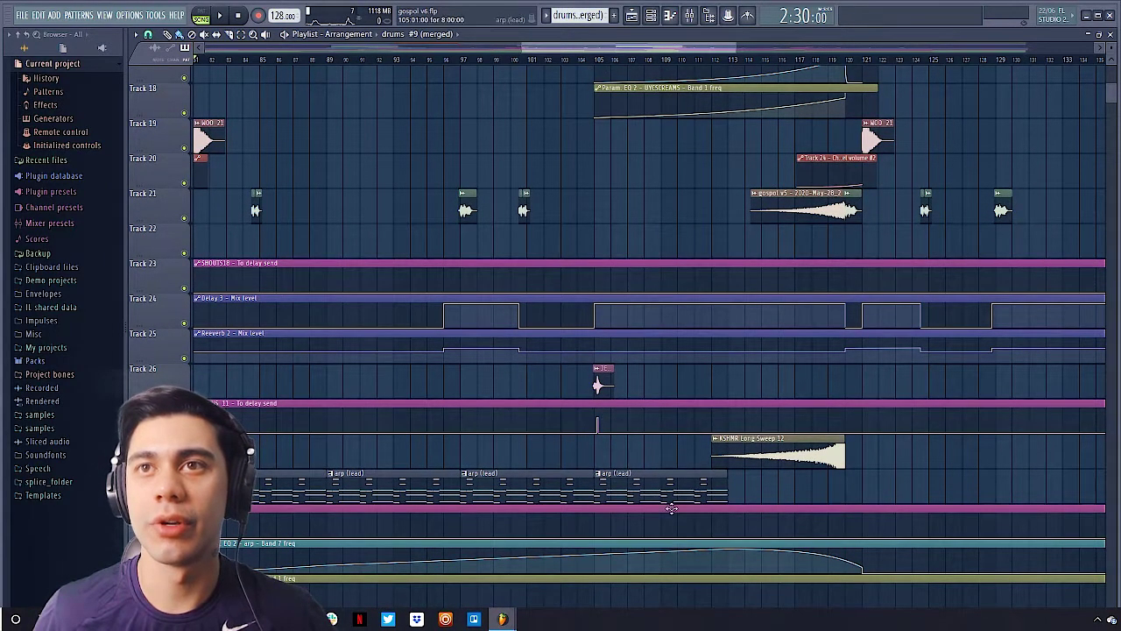
{"action": "scroll", "coordinate": [739, 340], "scroll_direction": "up", "scroll_amount": 5}
{"action": "scroll", "coordinate": [758, 317], "scroll_direction": "up", "scroll_amount": 4}
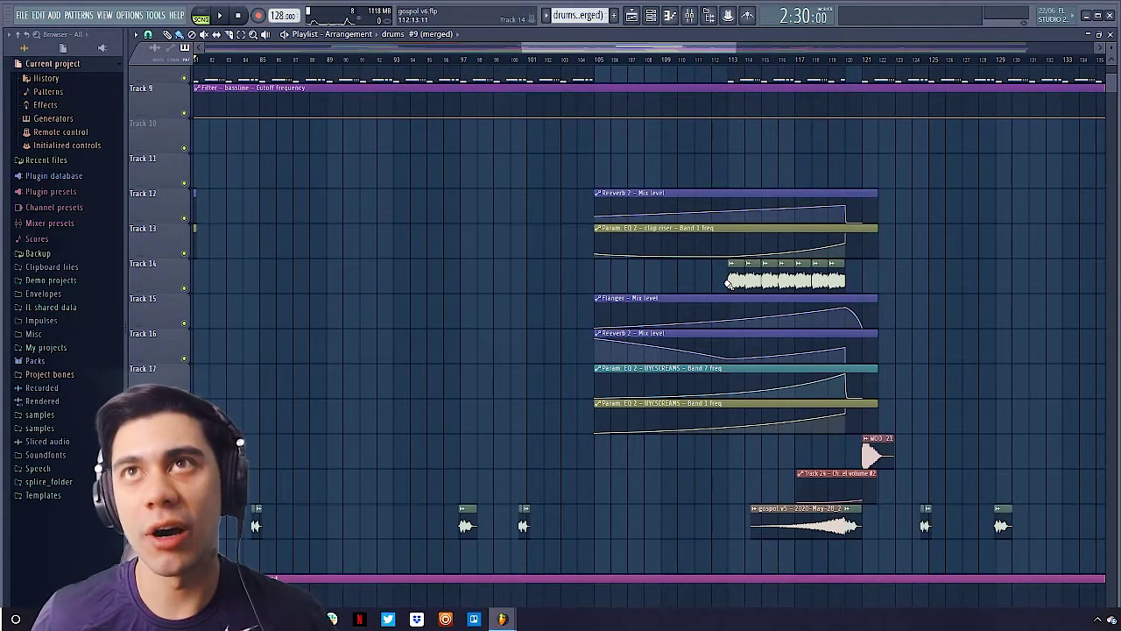
{"action": "scroll", "coordinate": [785, 275], "scroll_direction": "up", "scroll_amount": 5}
{"action": "scroll", "coordinate": [713, 184], "scroll_direction": "up", "scroll_amount": 2}
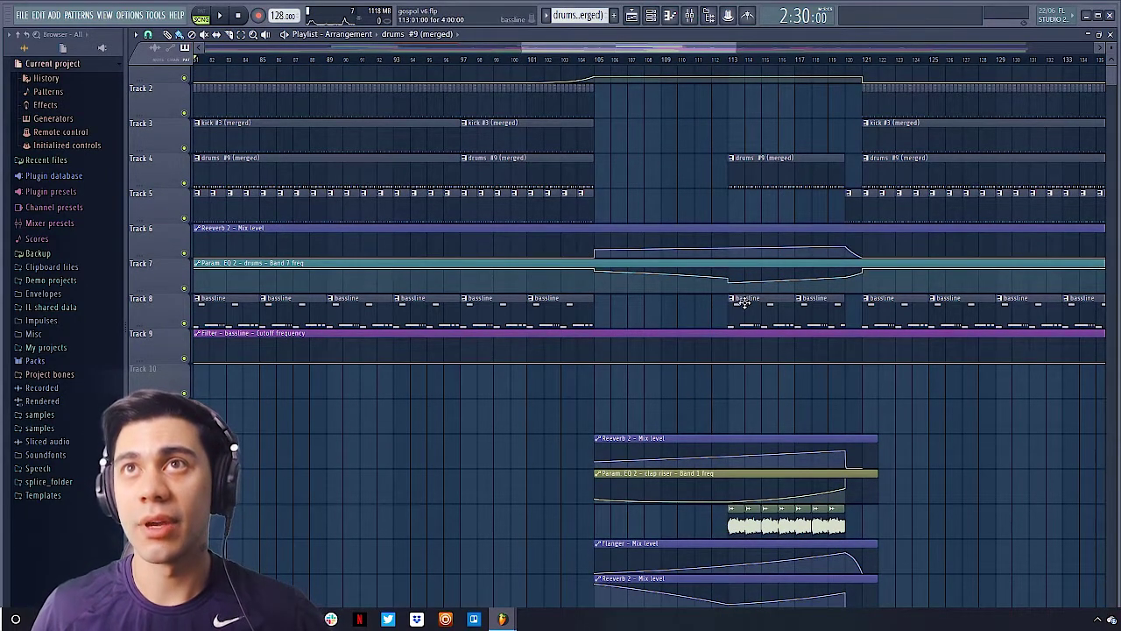
{"action": "left_click", "coordinate": [731, 61]}
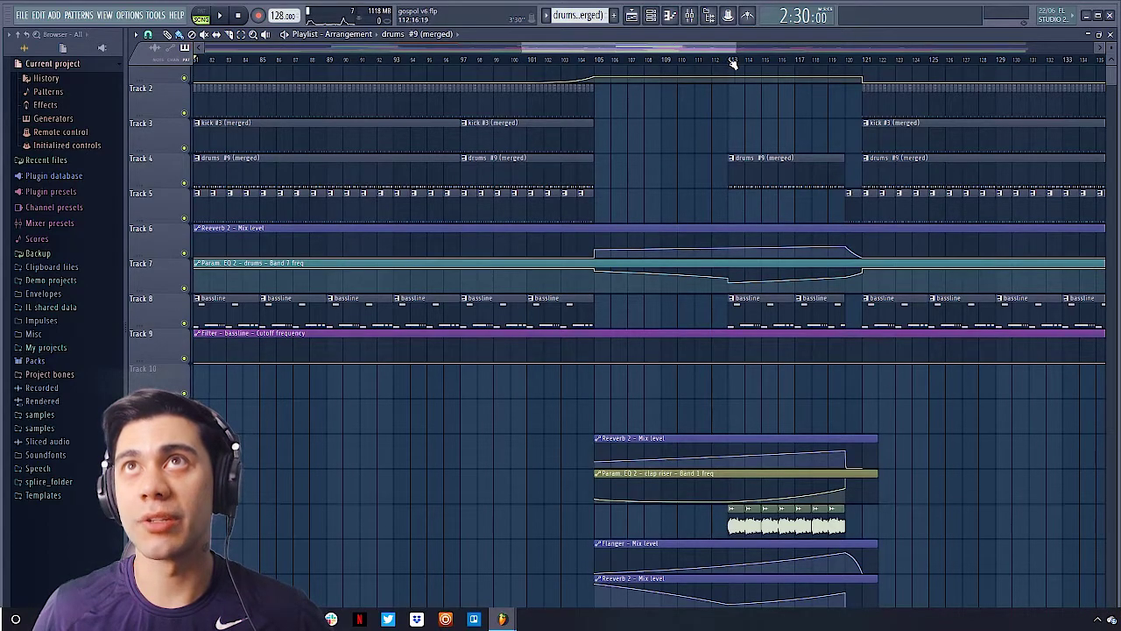
{"action": "key", "text": "space"}
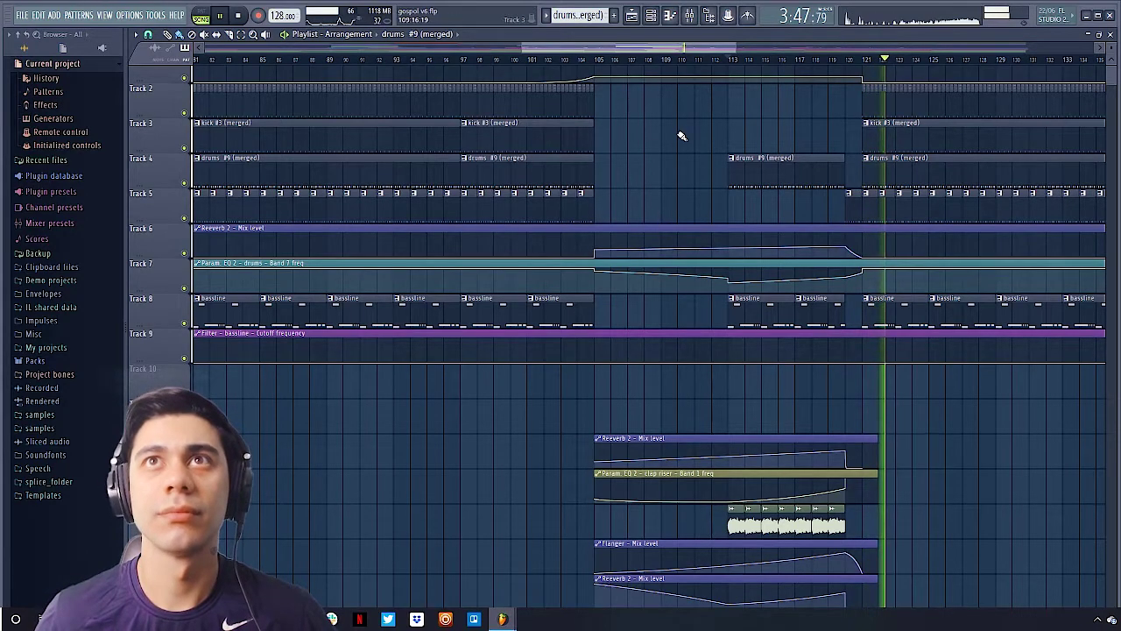
{"action": "key", "text": "space"}
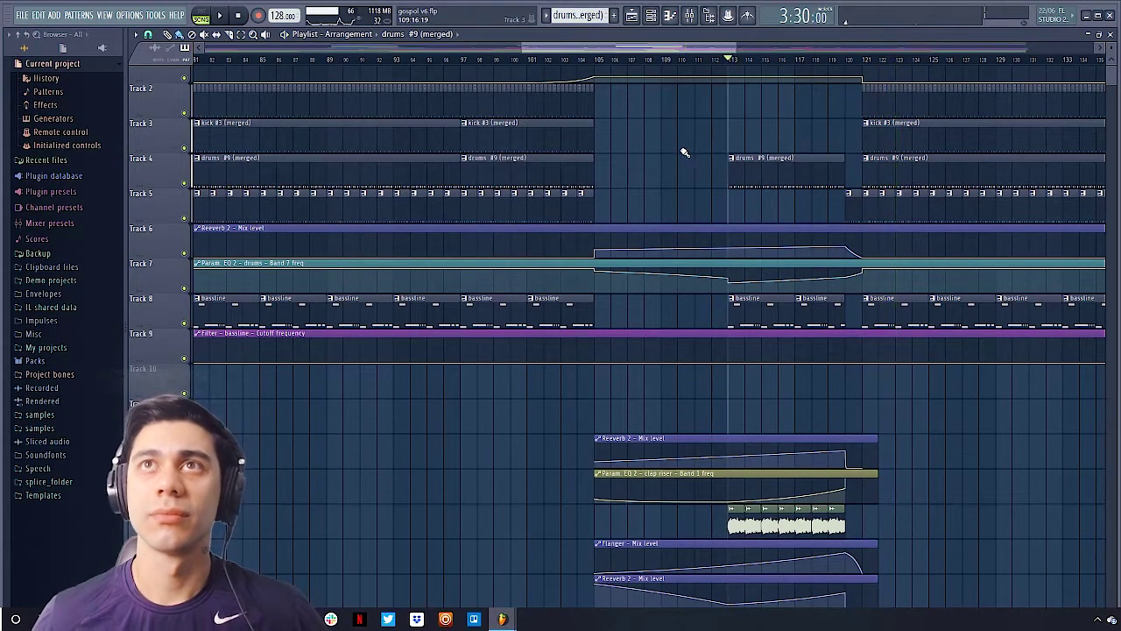
- Examine the layer 2 clips from bar 121, make layer 2 the active pattern and select its two clips at bars 33 and 41
{"action": "right_click", "coordinate": [889, 435], "text": "ctrl"}
{"action": "left_click_drag", "start_coordinate": [646, 348], "coordinate": [900, 608]}
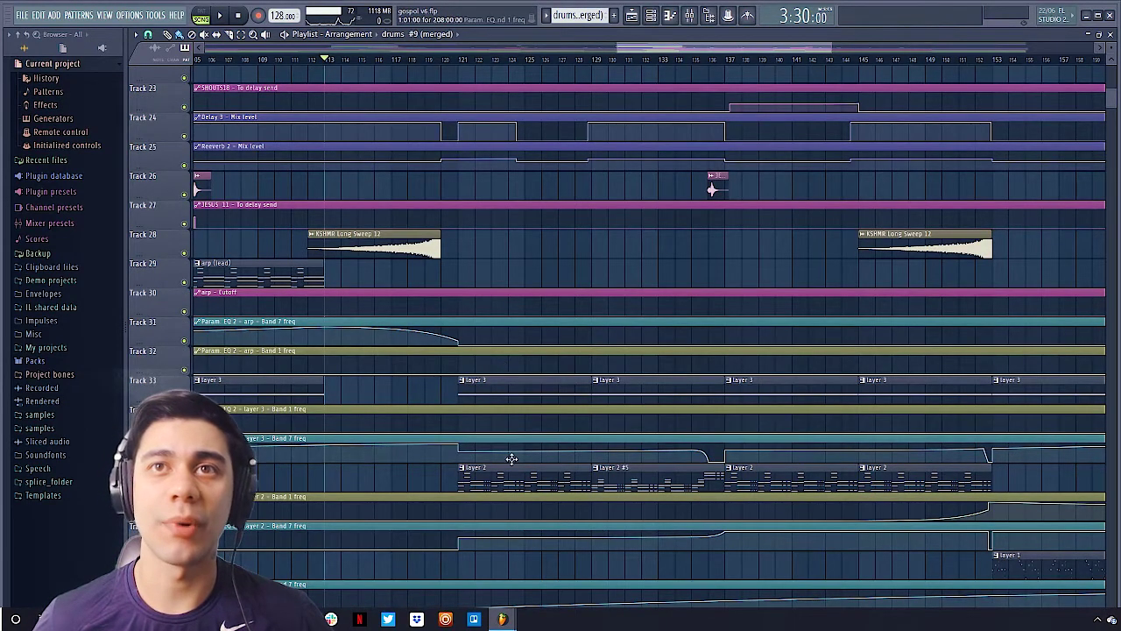
{"action": "left_click", "coordinate": [526, 467]}
{"action": "right_click", "coordinate": [700, 462], "text": "ctrl"}
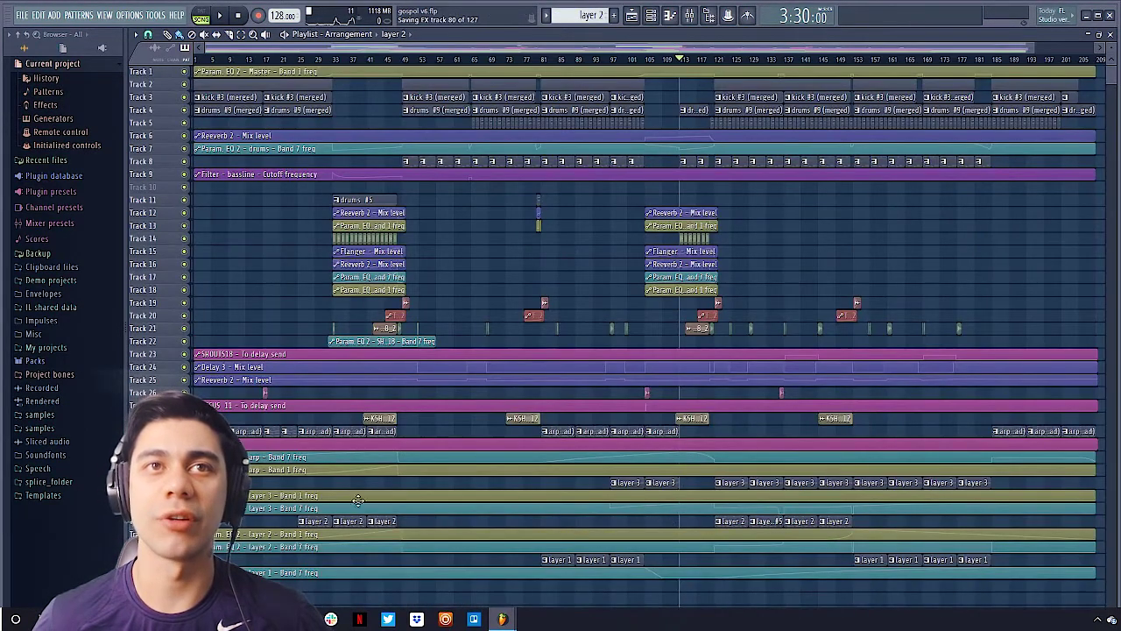
{"action": "left_click_drag", "start_coordinate": [338, 521], "coordinate": [366, 521]}
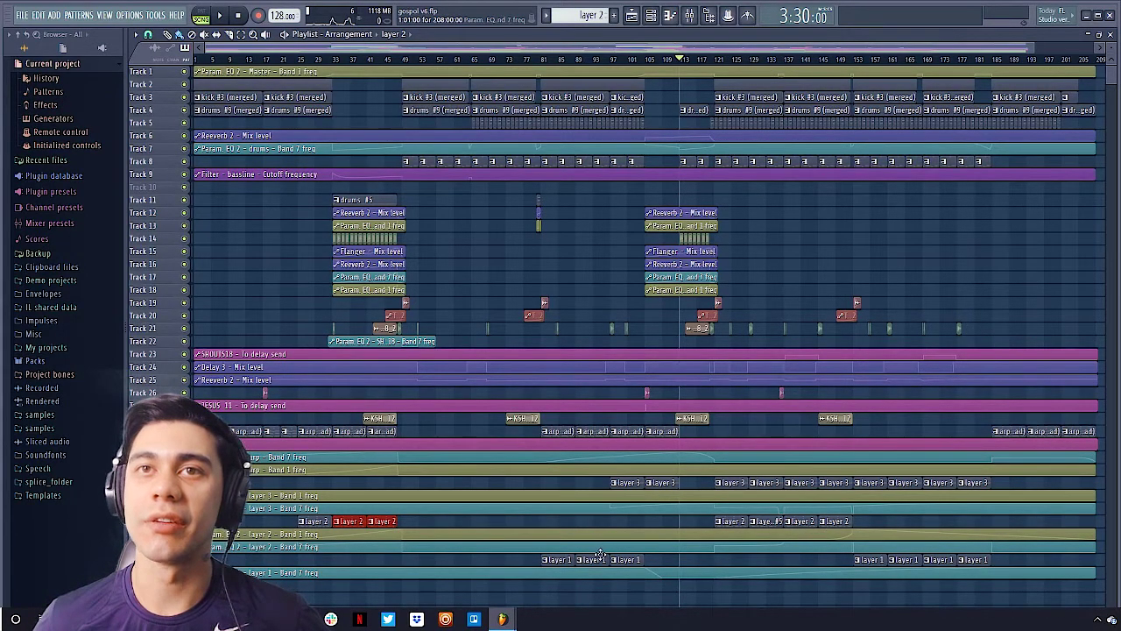
- Open the layer 1 clip at bar 161 in the piano roll, play it in pattern mode and return to the playlist
{"action": "left_click_drag", "start_coordinate": [802, 467], "coordinate": [1079, 602]}
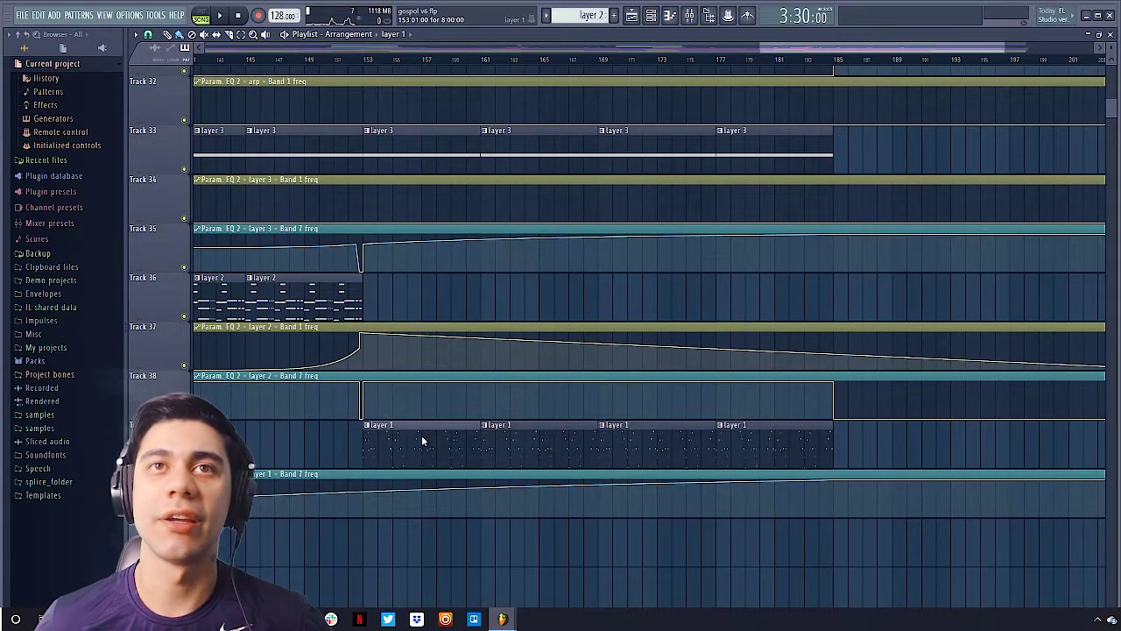
{"action": "double_click", "coordinate": [496, 453]}
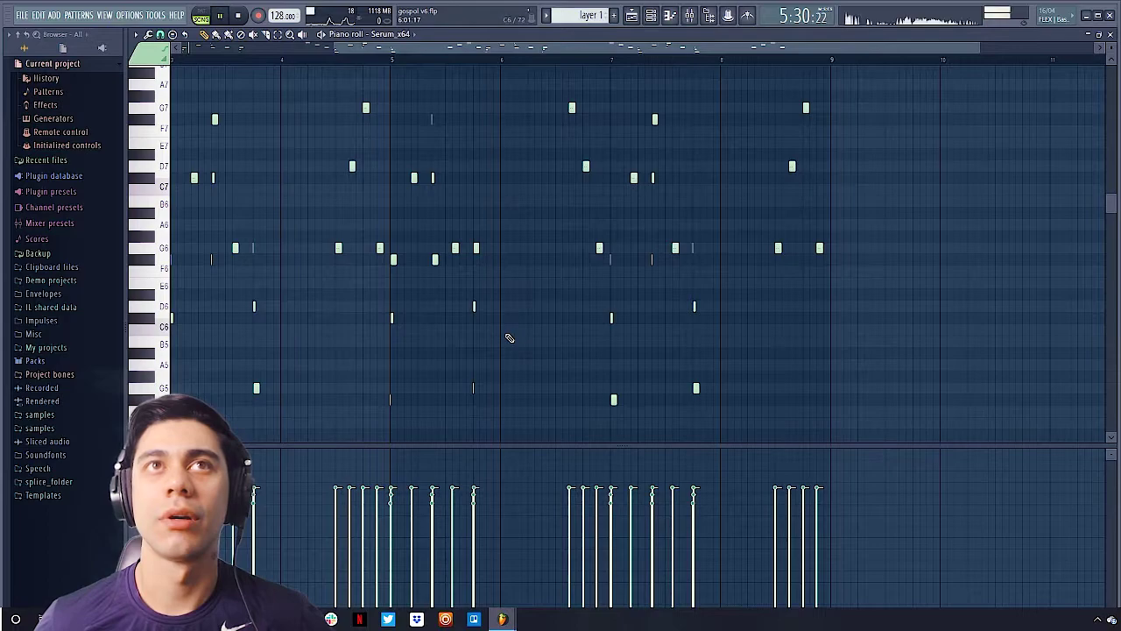
{"action": "left_click", "coordinate": [202, 14]}
{"action": "key", "text": "space"}
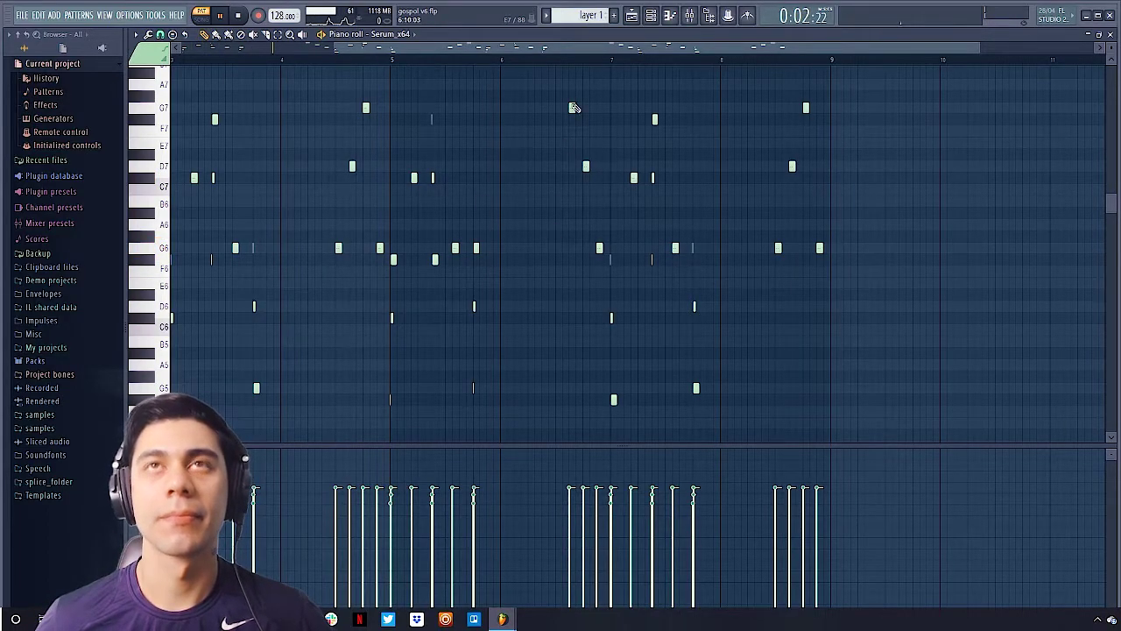
{"action": "key", "text": "F5"}
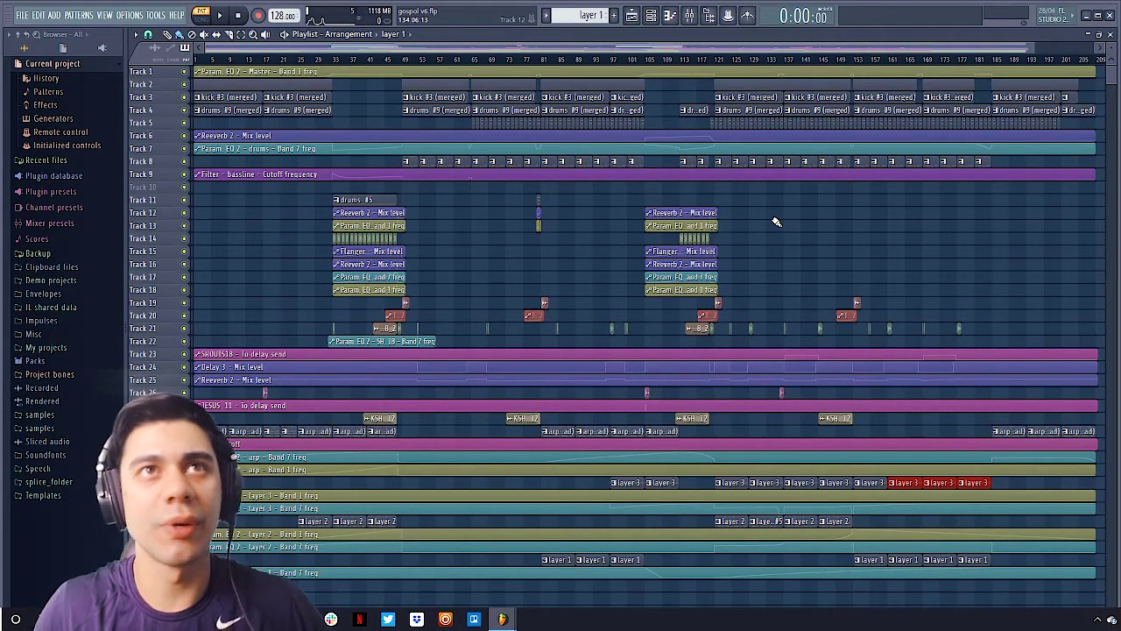
- Examine the first half of the arrangement and the kick, drums and bassline clips that start at bar 49
{"action": "left_click_drag", "start_coordinate": [1040, 49], "coordinate": [618, 49]}
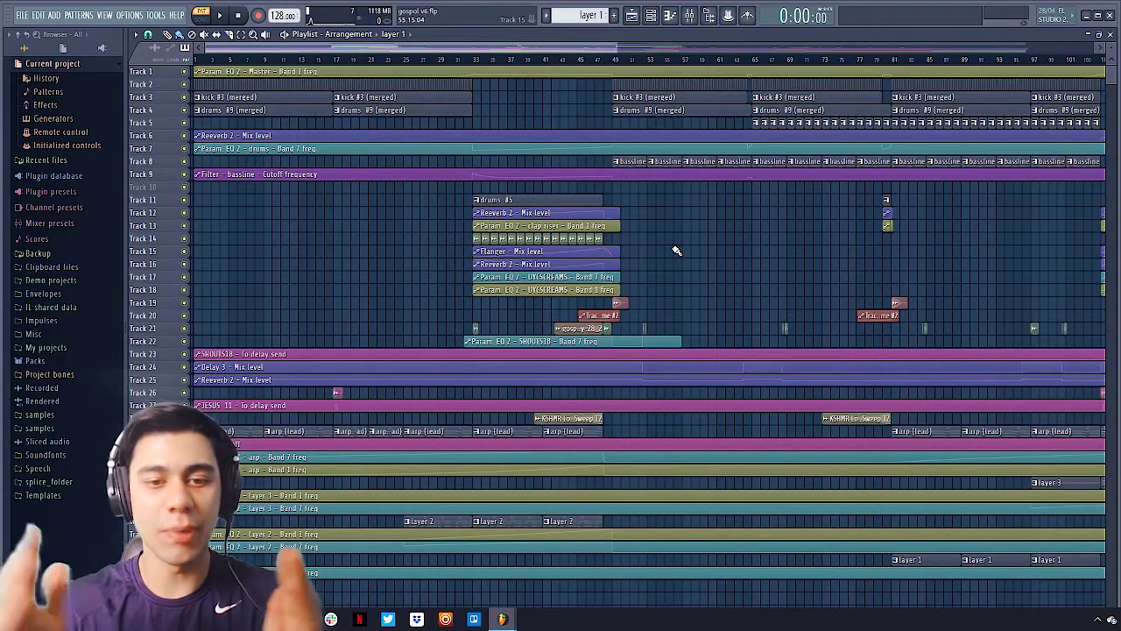
{"action": "left_click_drag", "start_coordinate": [618, 48], "coordinate": [596, 289]}
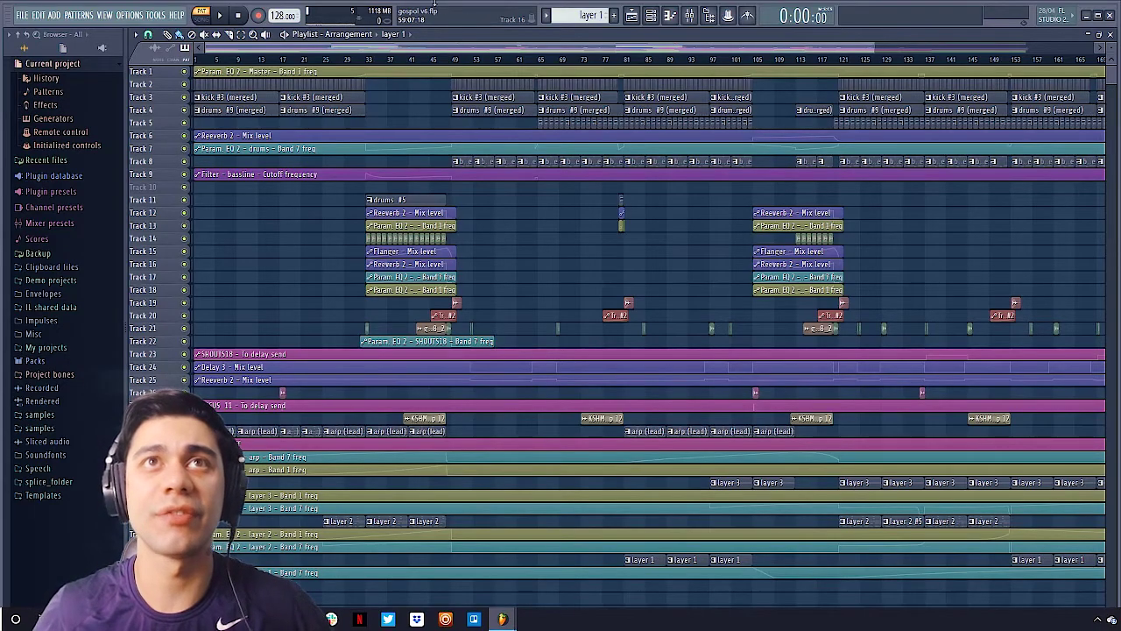
{"action": "left_click_drag", "start_coordinate": [421, 68], "coordinate": [533, 204]}
{"action": "left_click_drag", "start_coordinate": [632, 242], "coordinate": [596, 225]}
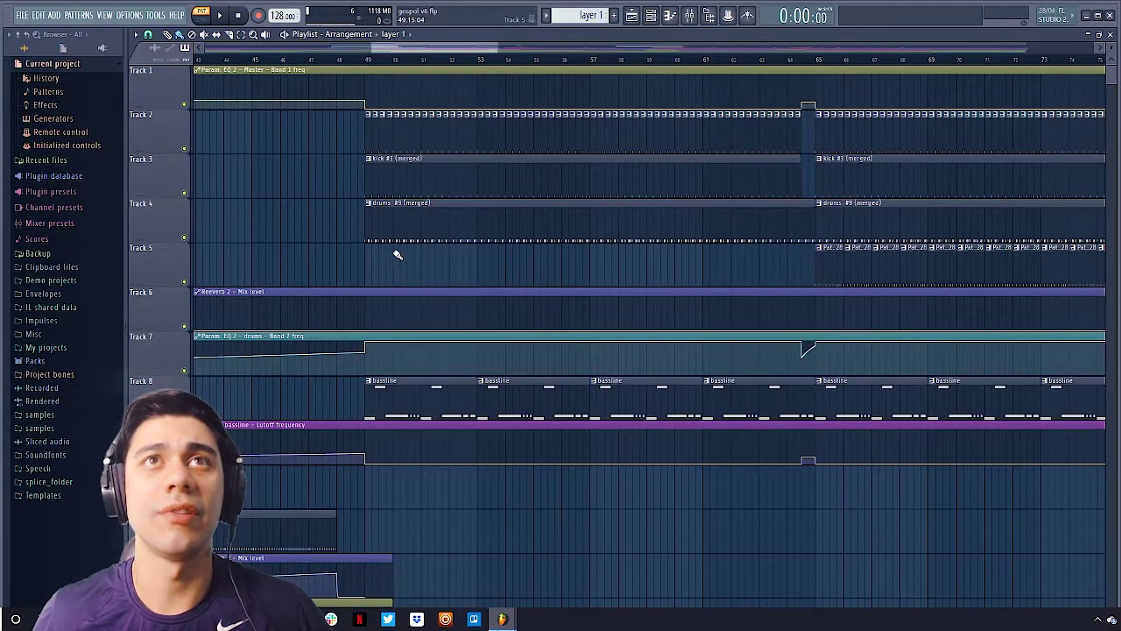